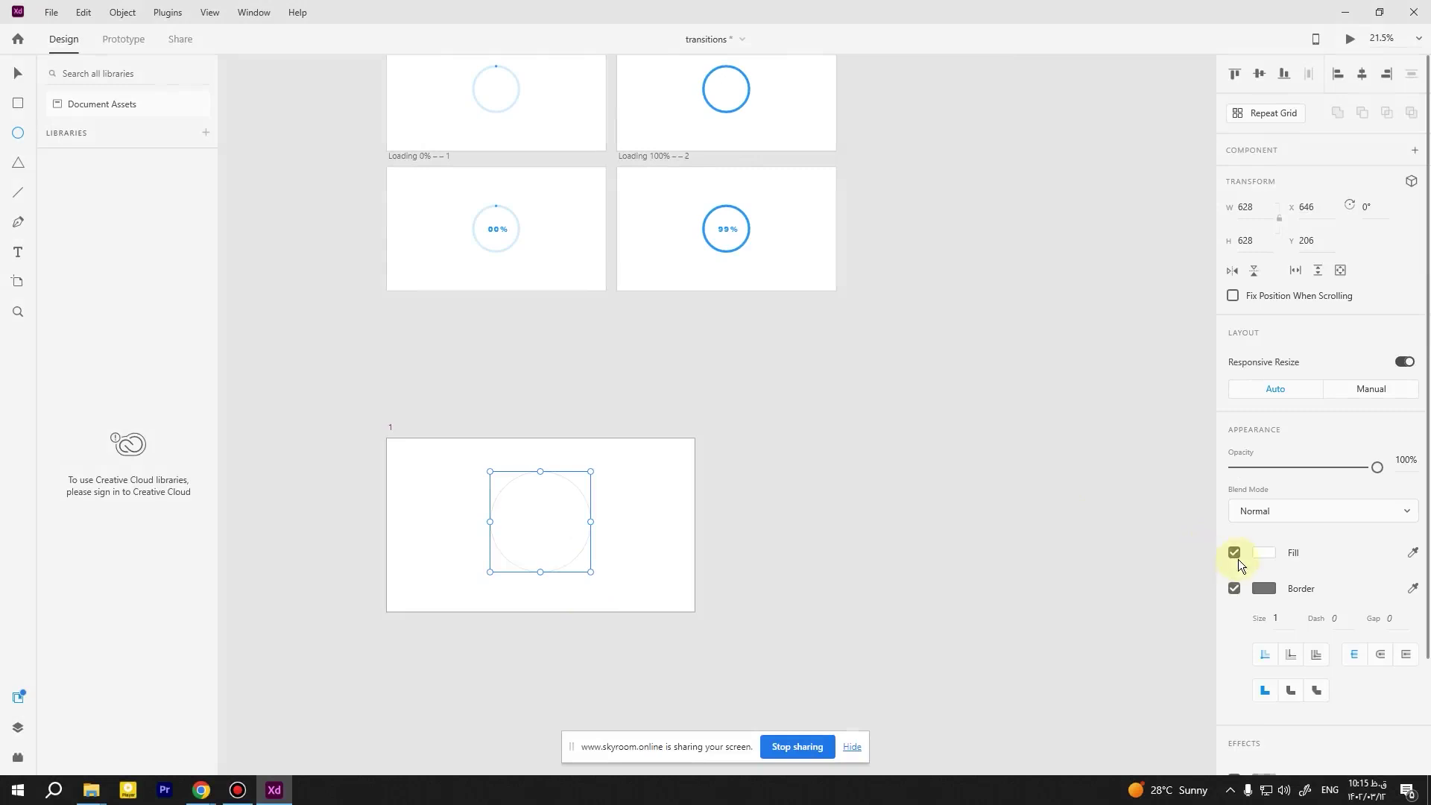
- Remove the fill of the circle on artboard 1 and set its border color to blue #2699FB
{"action": "left_click", "coordinate": [1235, 552]}
{"action": "left_click", "coordinate": [1234, 588]}
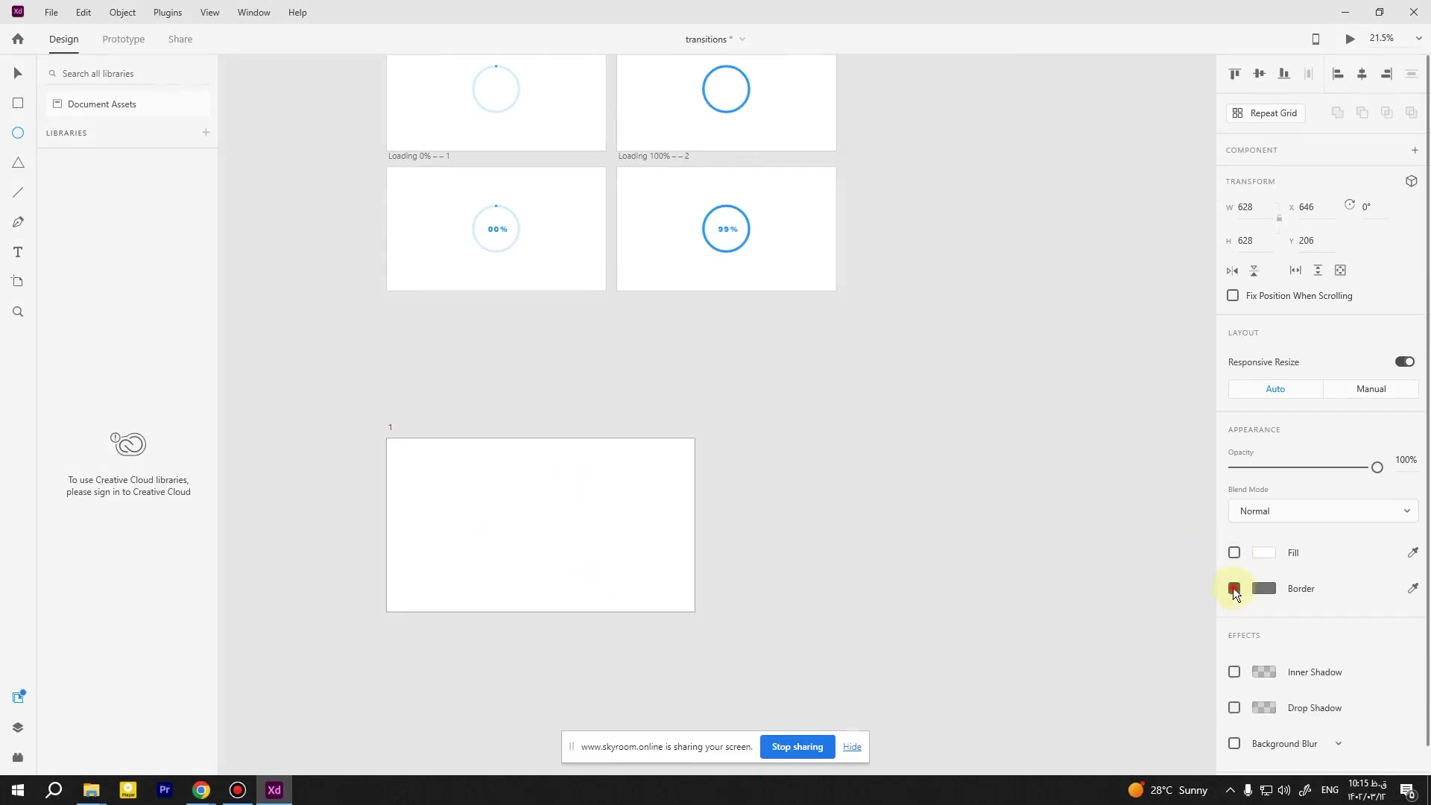
{"action": "left_click", "coordinate": [1235, 588]}
{"action": "left_click", "coordinate": [1263, 588]}
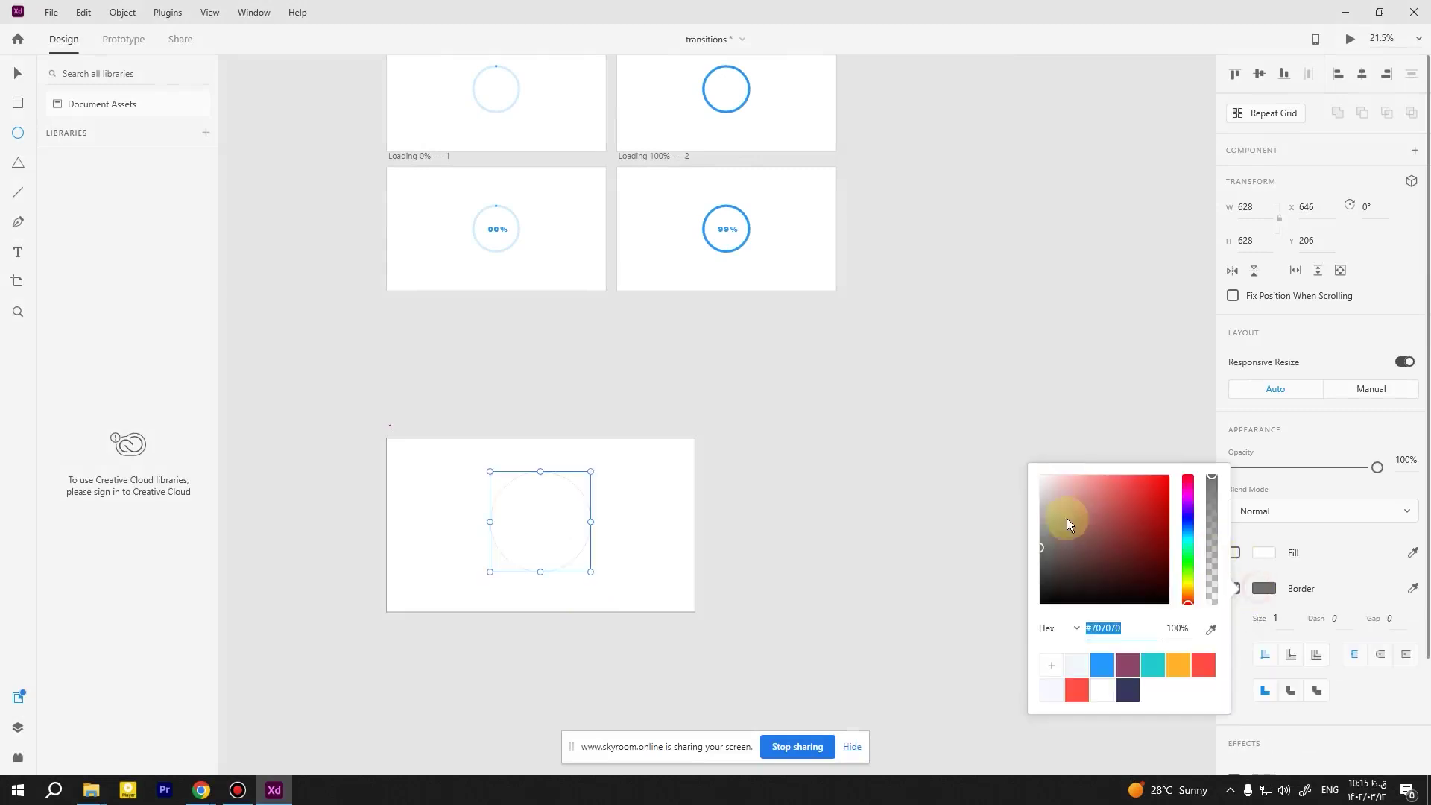
{"action": "left_click", "coordinate": [1101, 664]}
- Set the circle's border size to 13
{"action": "left_click", "coordinate": [1276, 619]}
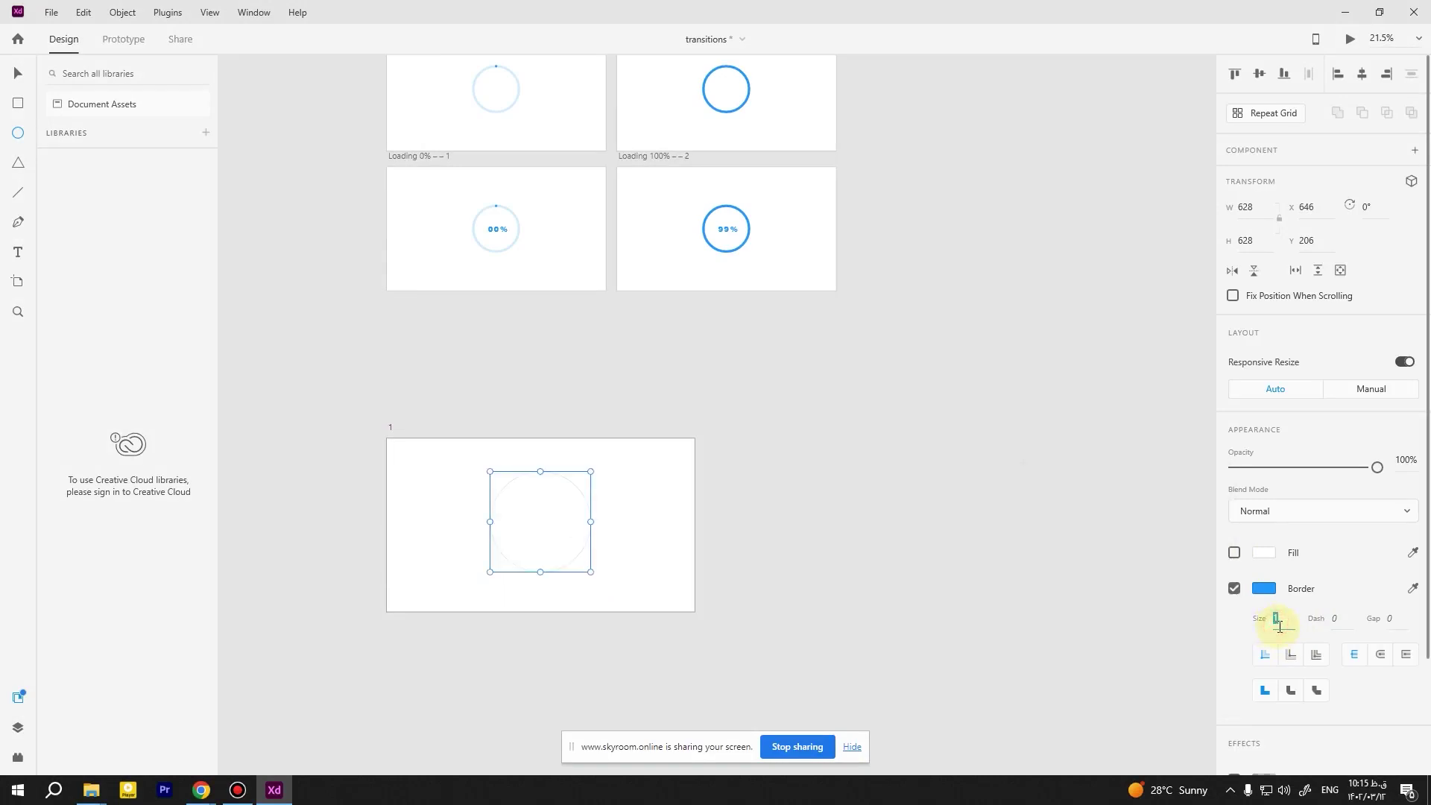
{"action": "key", "text": "Up"}
{"action": "key", "text": "Up"}
{"action": "key", "text": "Up"}
{"action": "key", "text": "Up"}
{"action": "key", "text": "Up"}
{"action": "key", "text": "Up"}
{"action": "key", "text": "Up"}
{"action": "key", "text": "Up"}
{"action": "key", "text": "Up"}
{"action": "key", "text": "Up"}
{"action": "key", "text": "Up"}
{"action": "key", "text": "Up"}
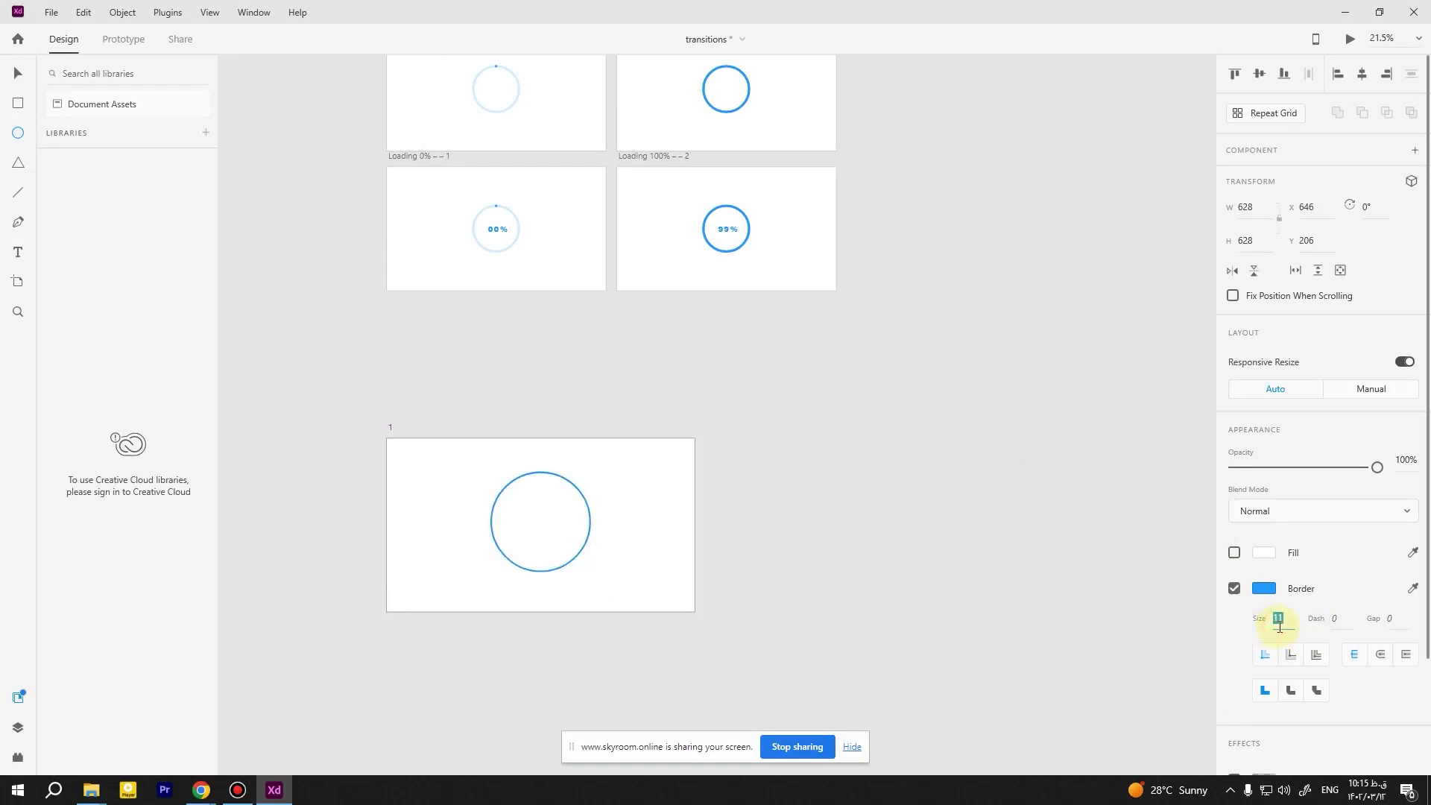
- Preview the loading animation starting from the first Loading 0% artboard, and close the preview
{"action": "scroll", "coordinate": [1151, 361], "scroll_direction": "up", "scroll_amount": 2}
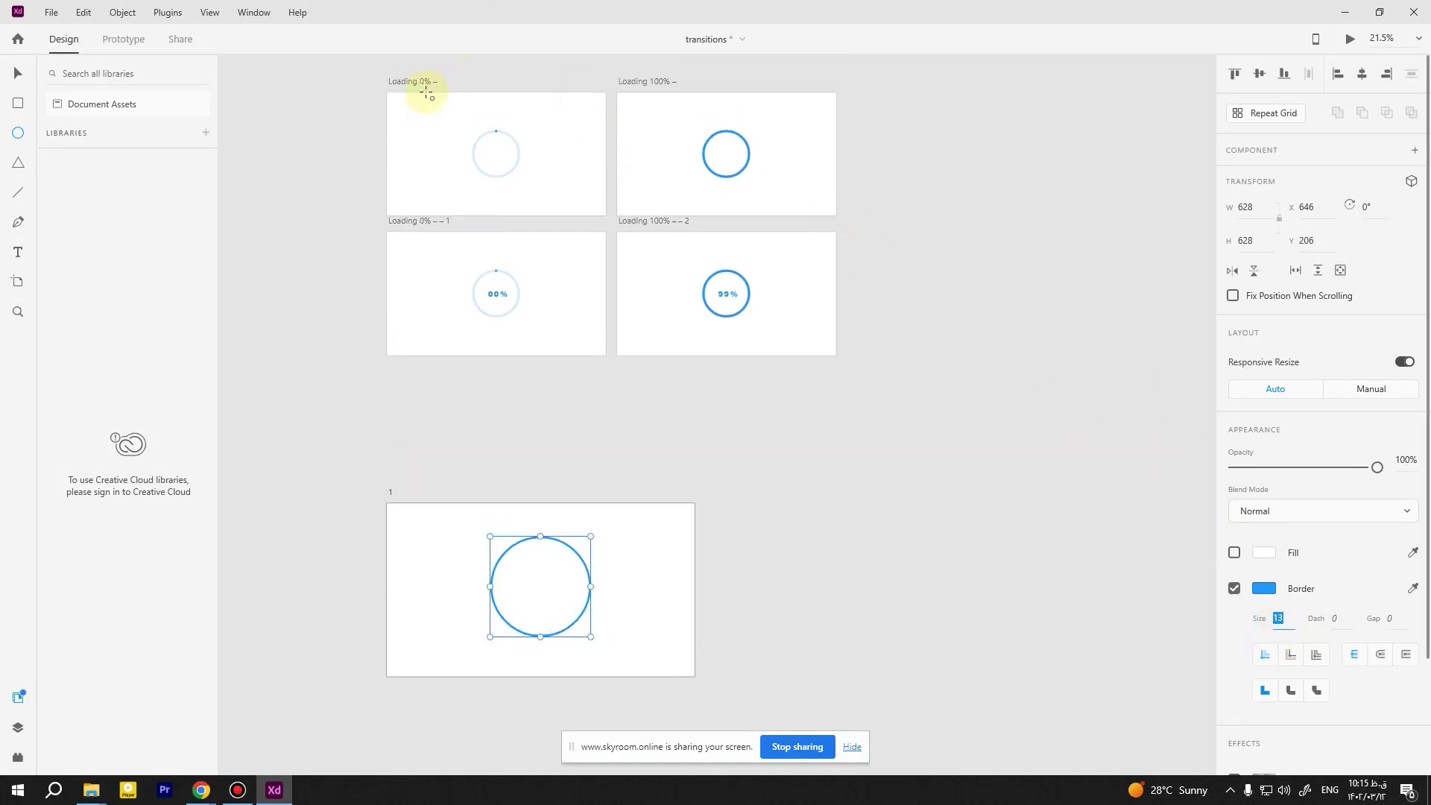
{"action": "left_click", "coordinate": [405, 80]}
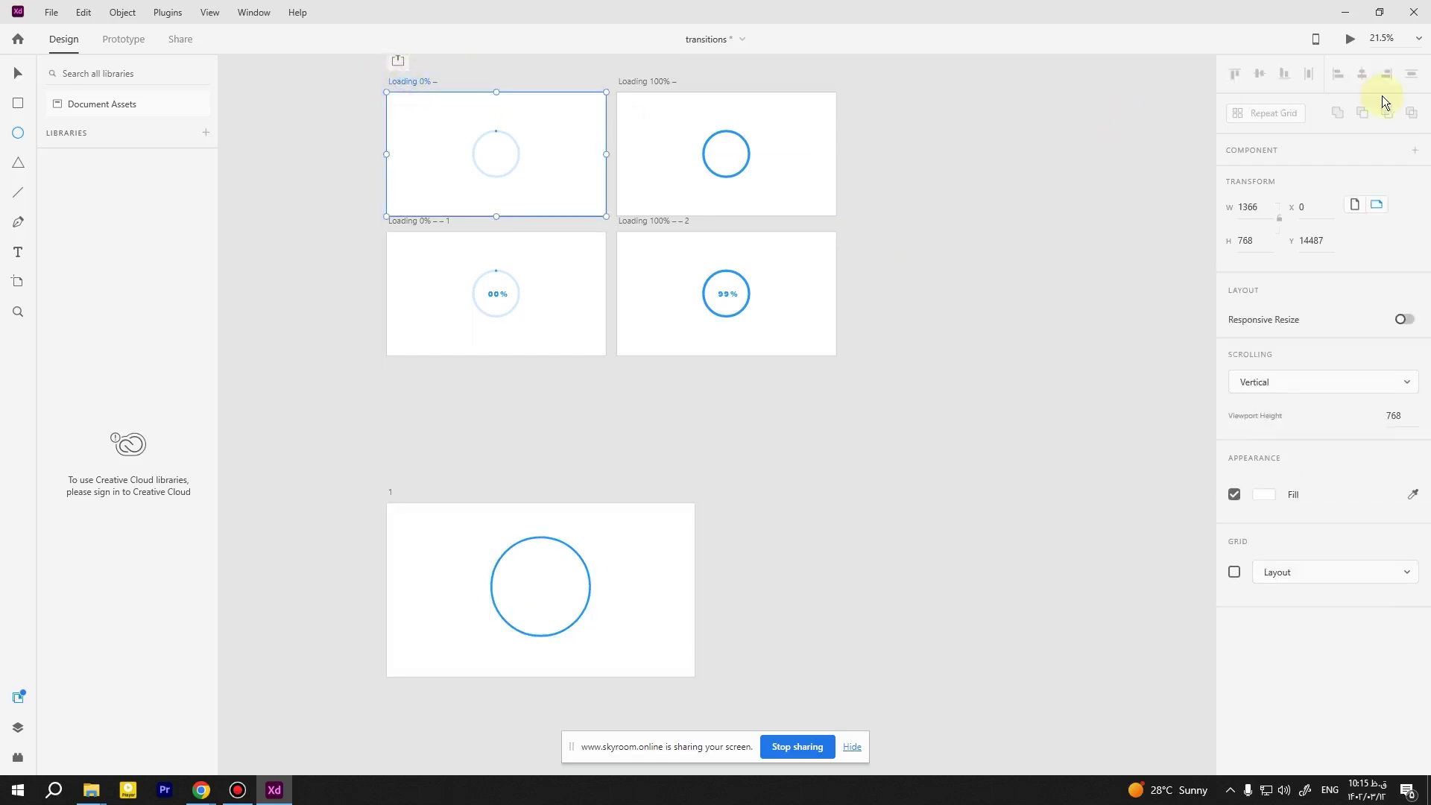
{"action": "left_click", "coordinate": [1346, 41]}
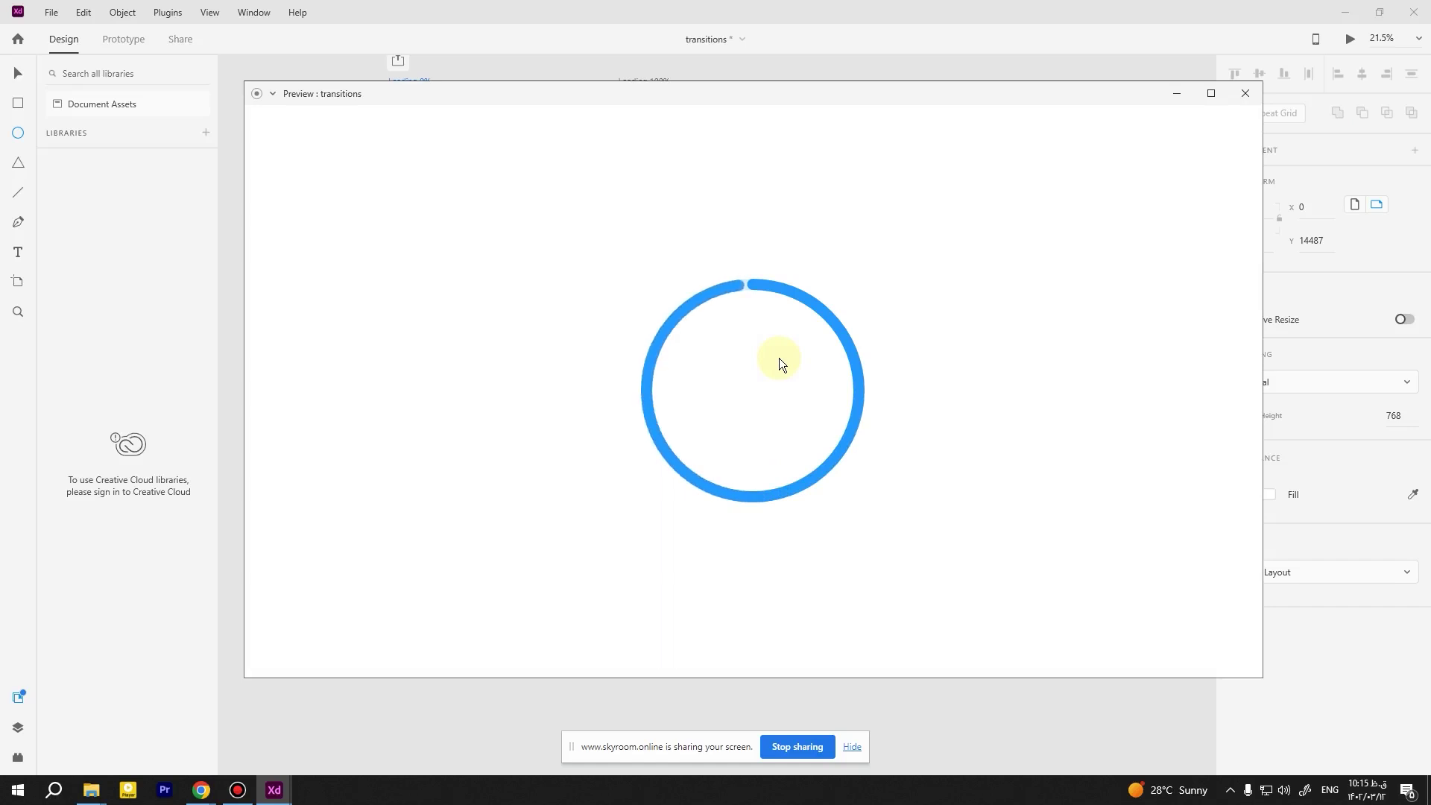
{"action": "left_click", "coordinate": [1244, 94]}
- Set the border size of the circle on artboard 1 to 20
{"action": "left_click", "coordinate": [18, 73]}
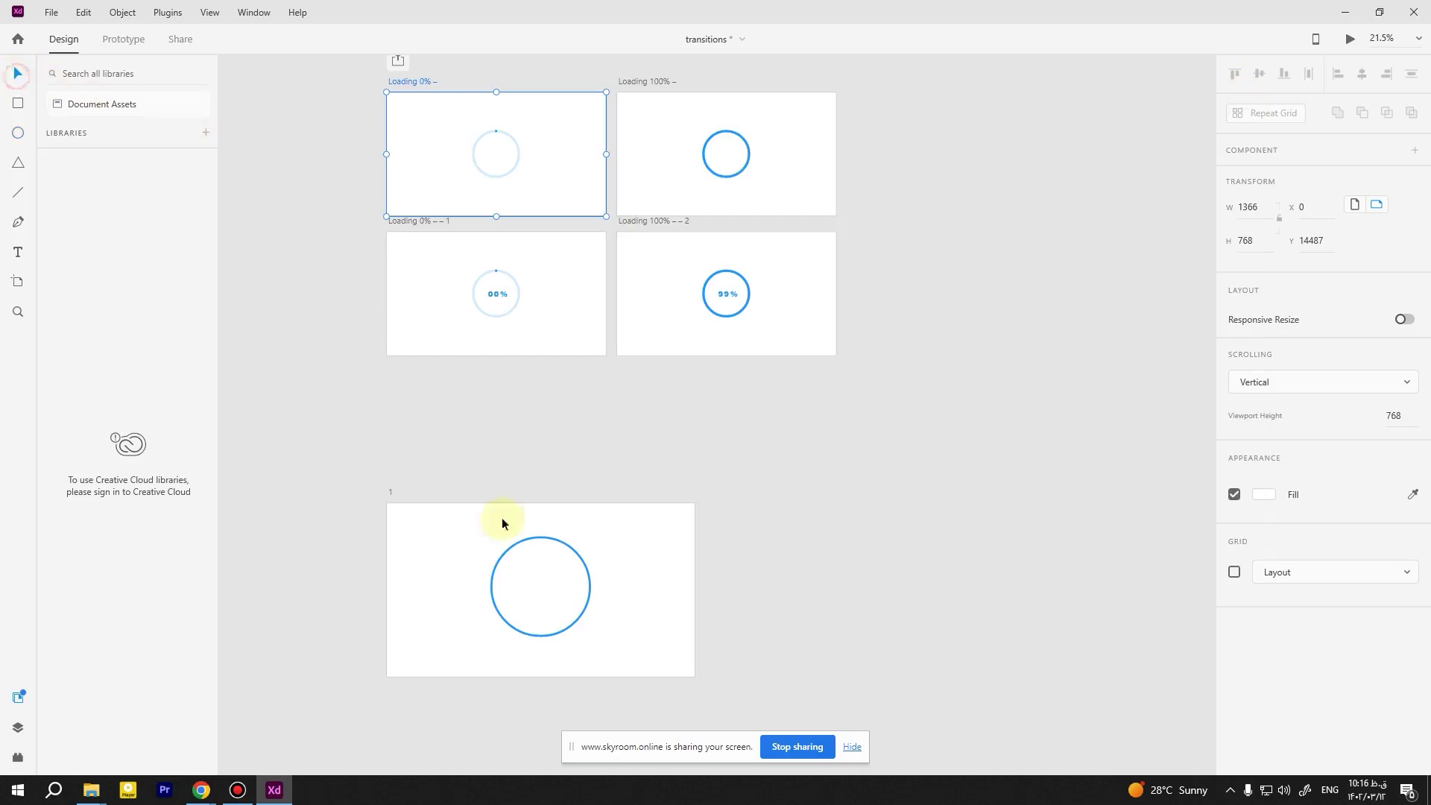
{"action": "left_click", "coordinate": [590, 590]}
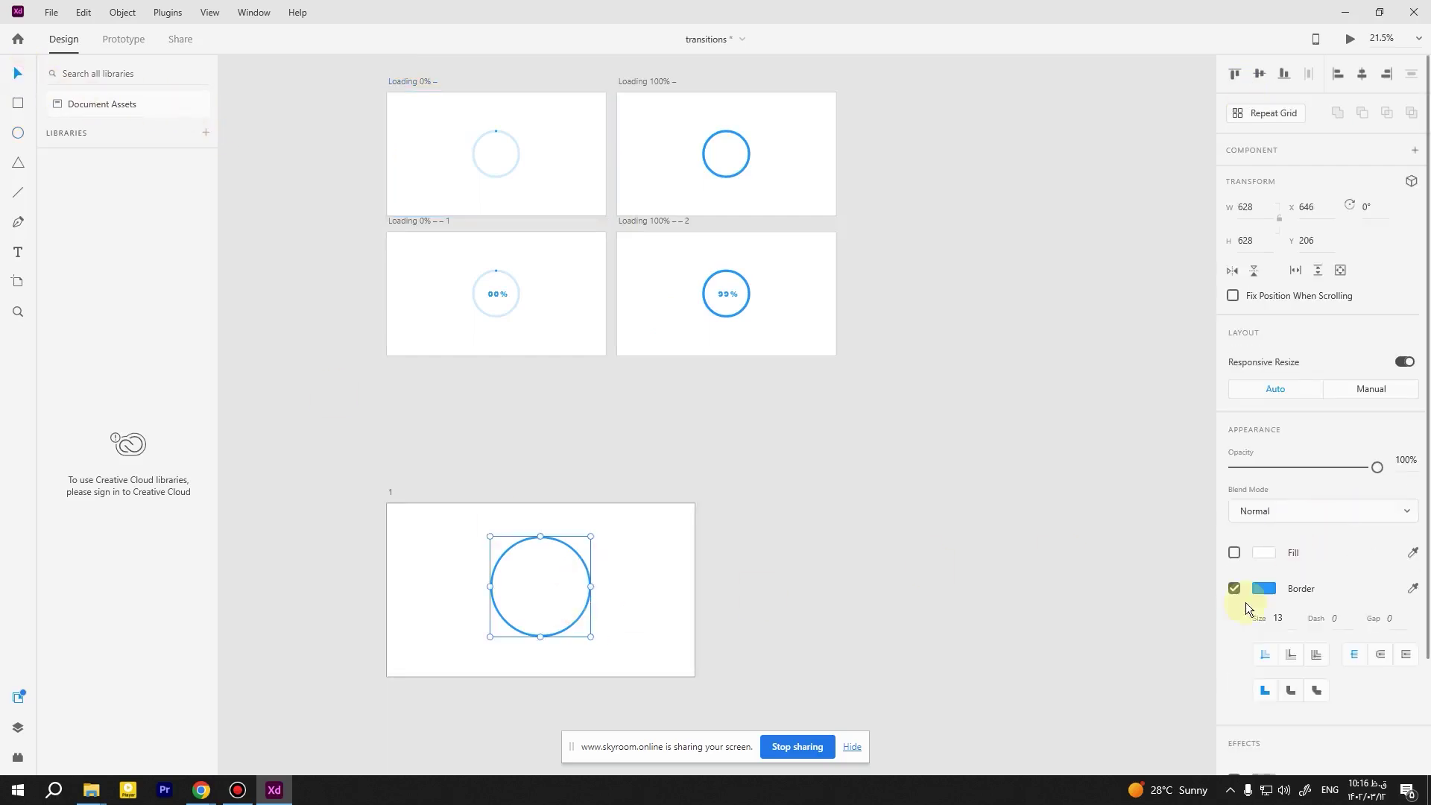
{"action": "left_click", "coordinate": [1280, 618]}
{"action": "key", "text": "Up"}
{"action": "key", "text": "Up"}
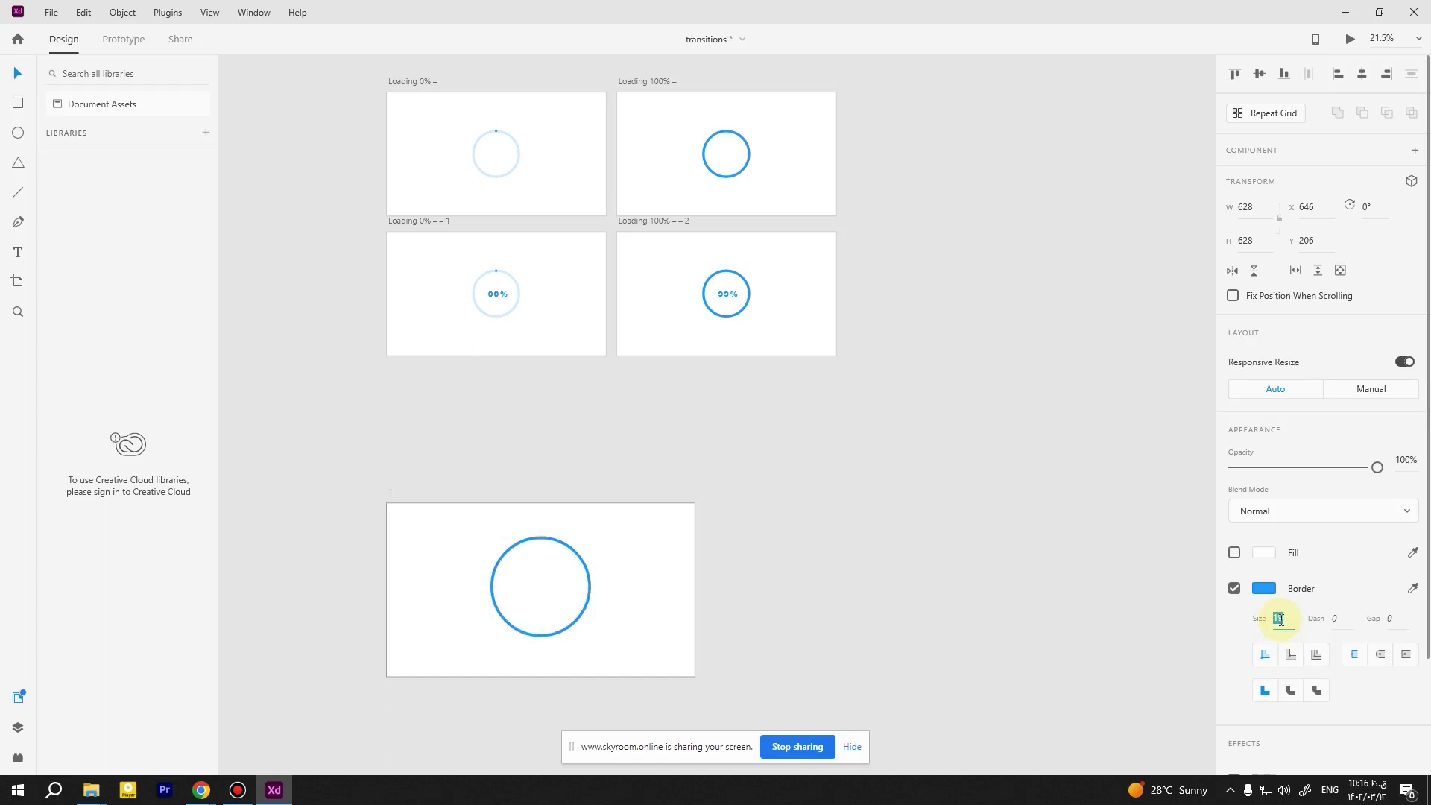
{"action": "type", "text": "19"}
{"action": "key", "text": "Return"}
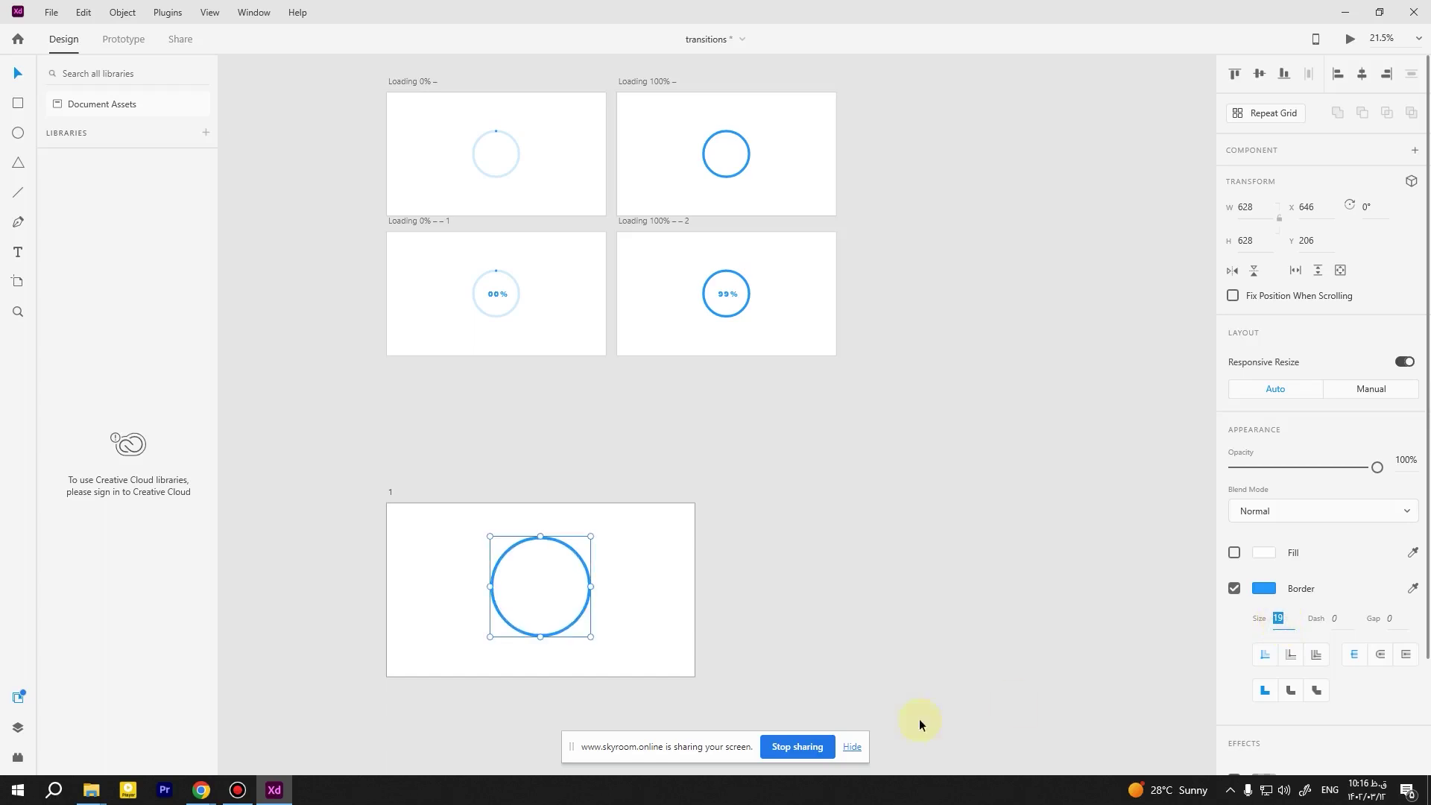
{"action": "key", "text": "Up"}
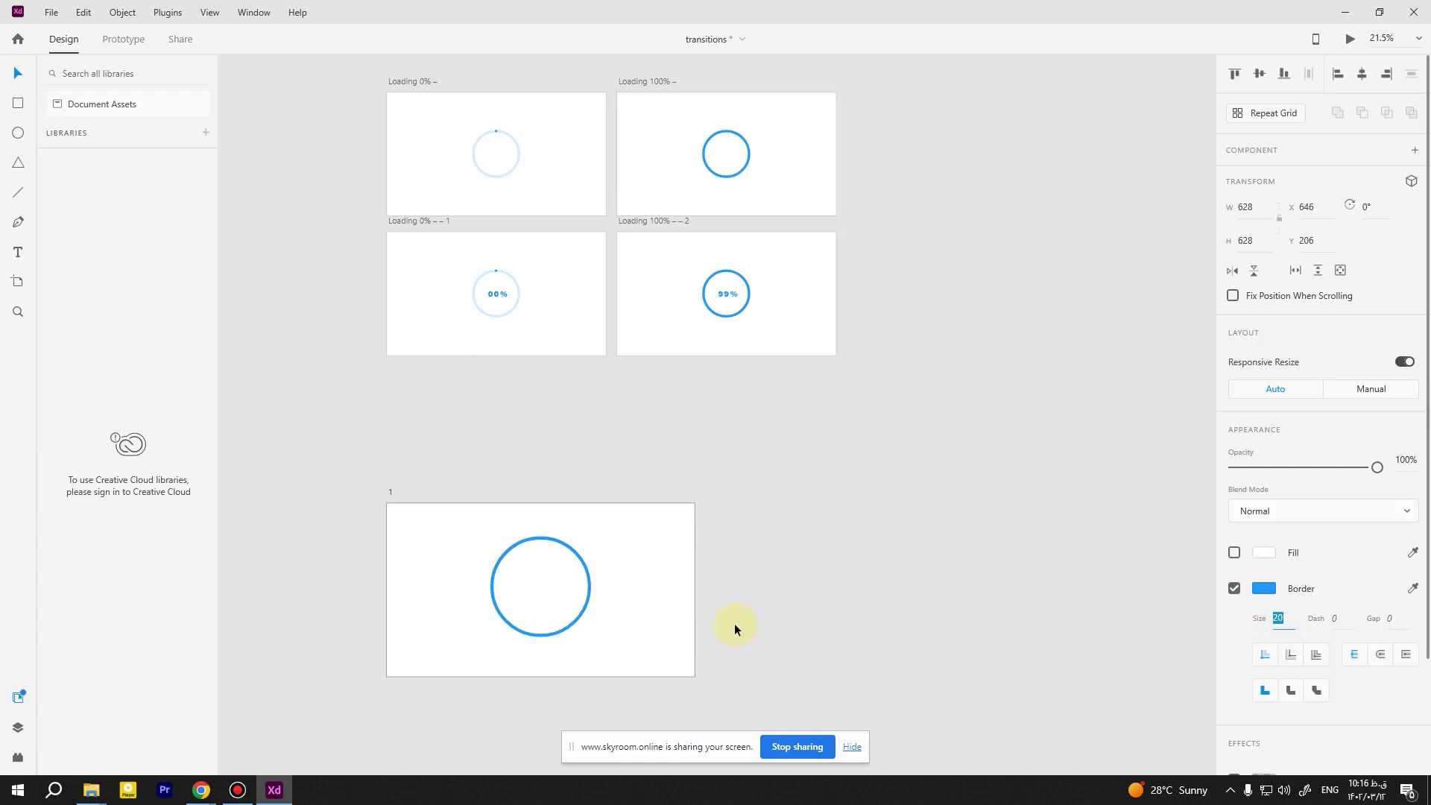
- Shrink the circle evenly to 480 by 480 and center it vertically on artboard 1
{"action": "left_click", "coordinate": [562, 614]}
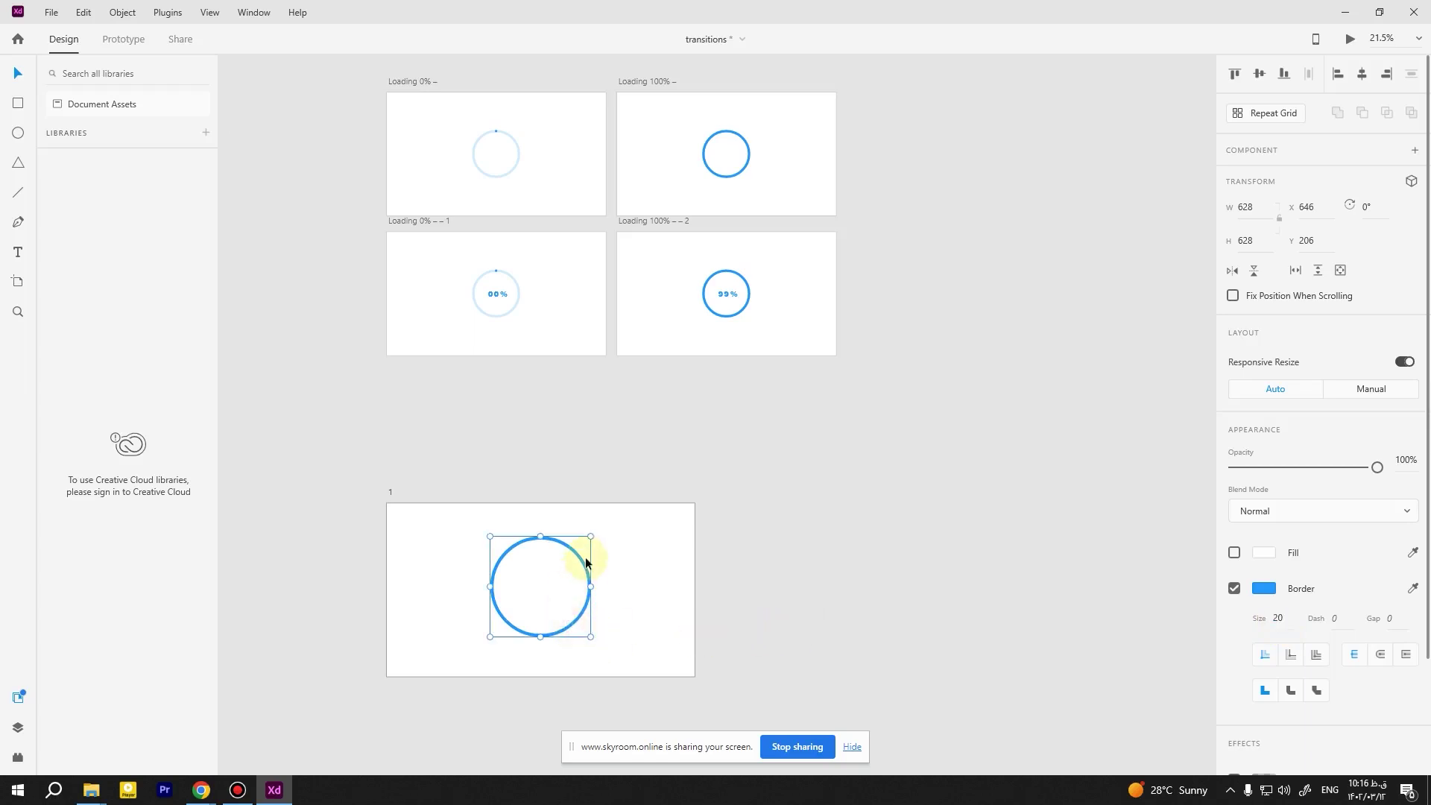
{"action": "left_click_drag", "start_coordinate": [588, 534], "coordinate": [579, 547]}
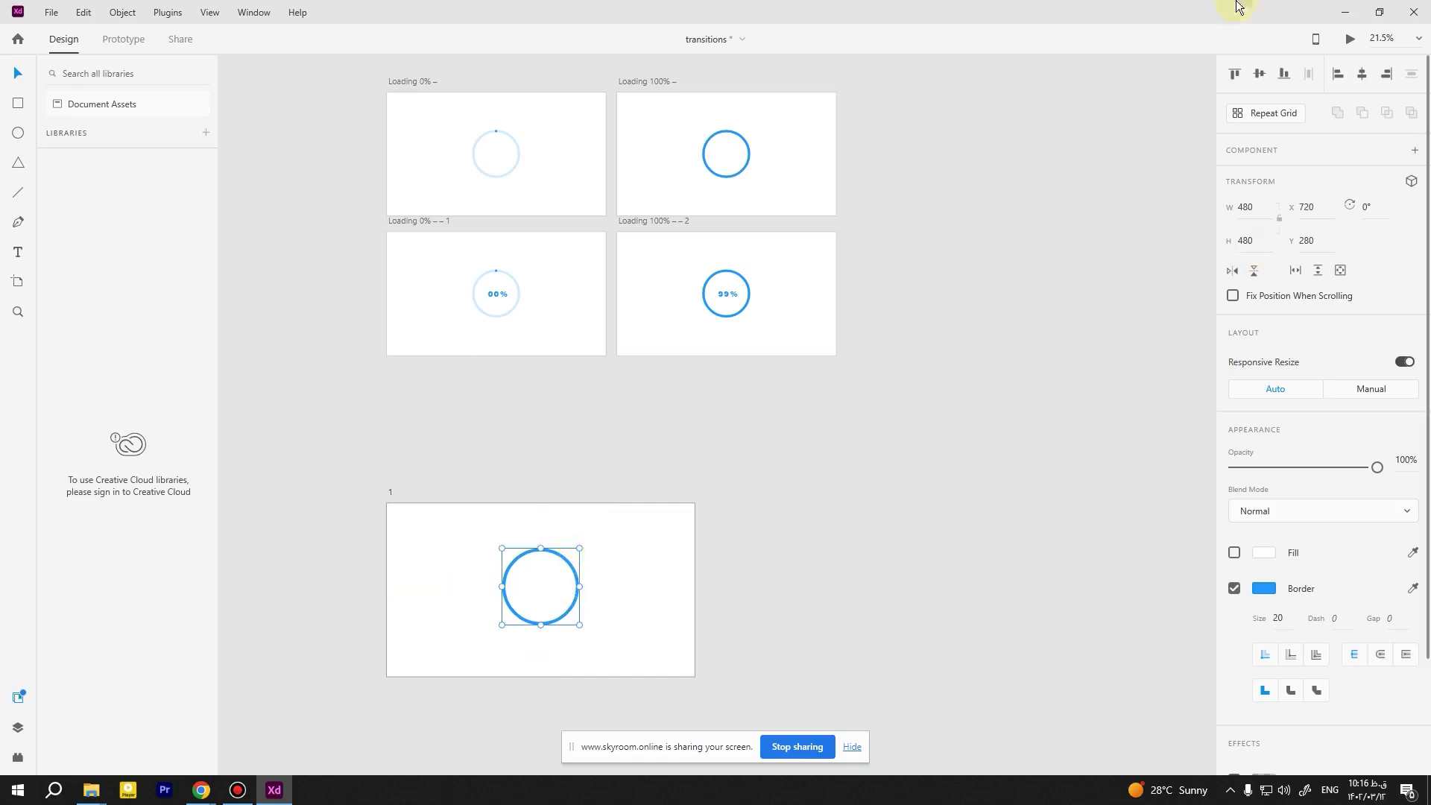
{"action": "left_click", "coordinate": [1260, 75]}
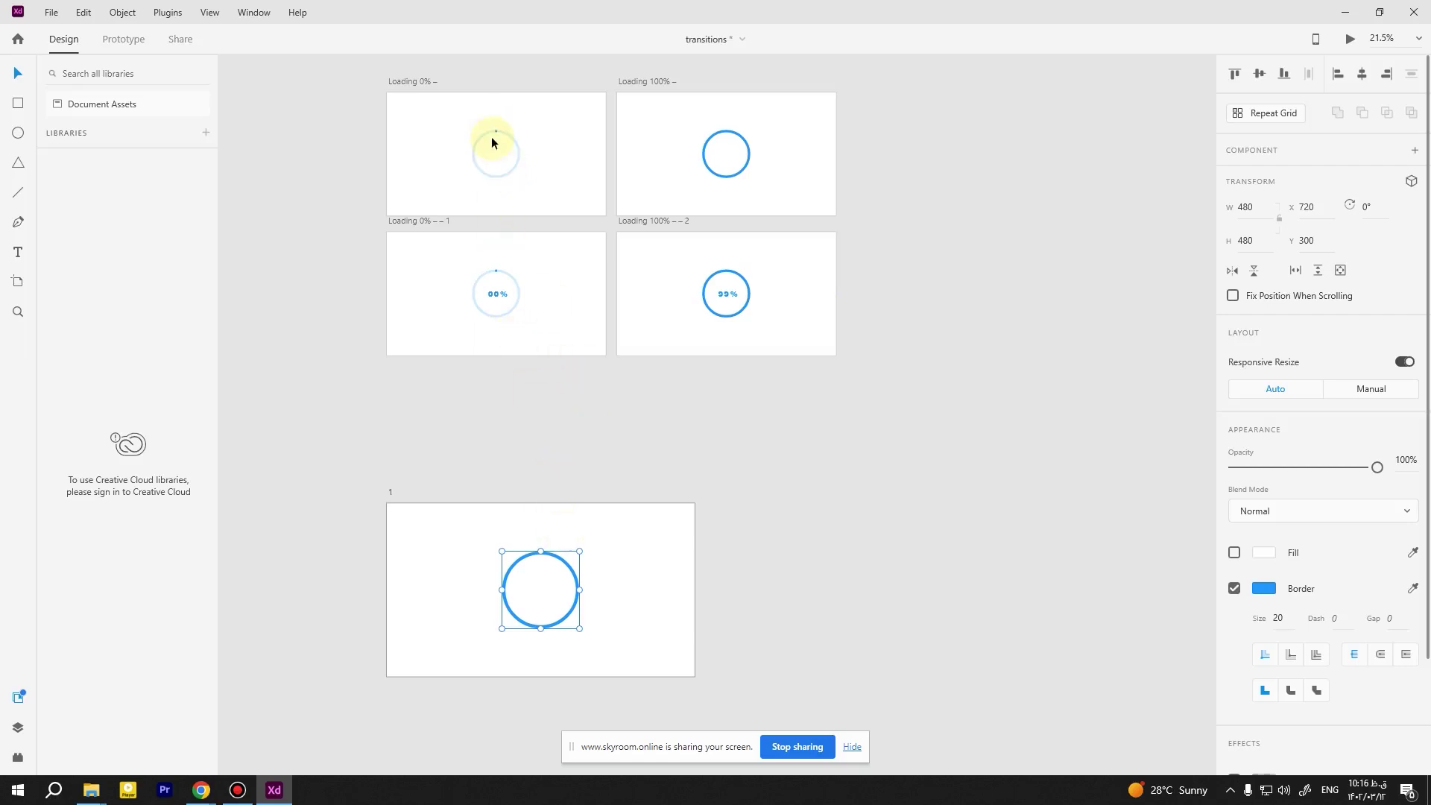
- Change the circle's border to a light blue, about #C3E4FC
{"action": "left_click", "coordinate": [1260, 589]}
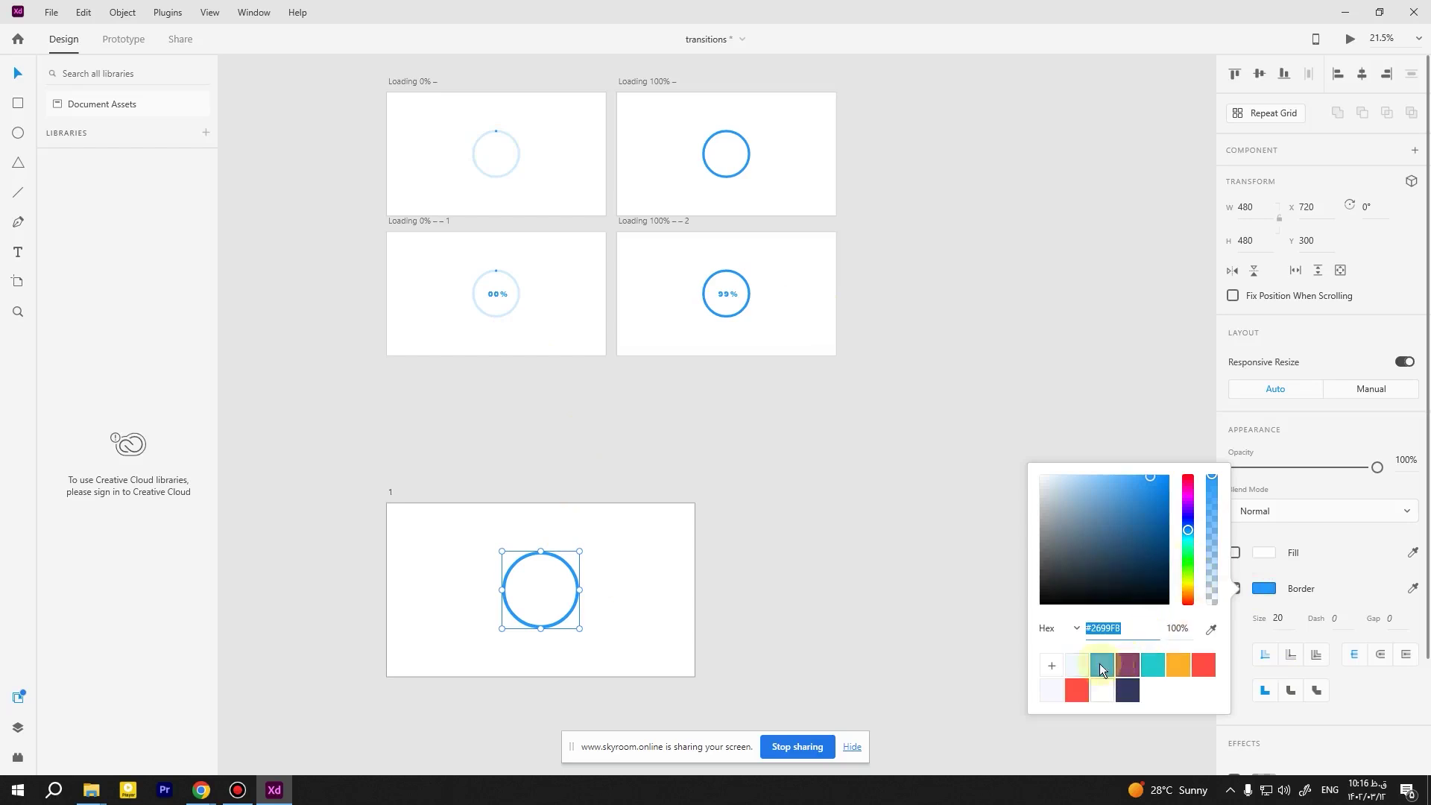
{"action": "left_click", "coordinate": [1075, 665]}
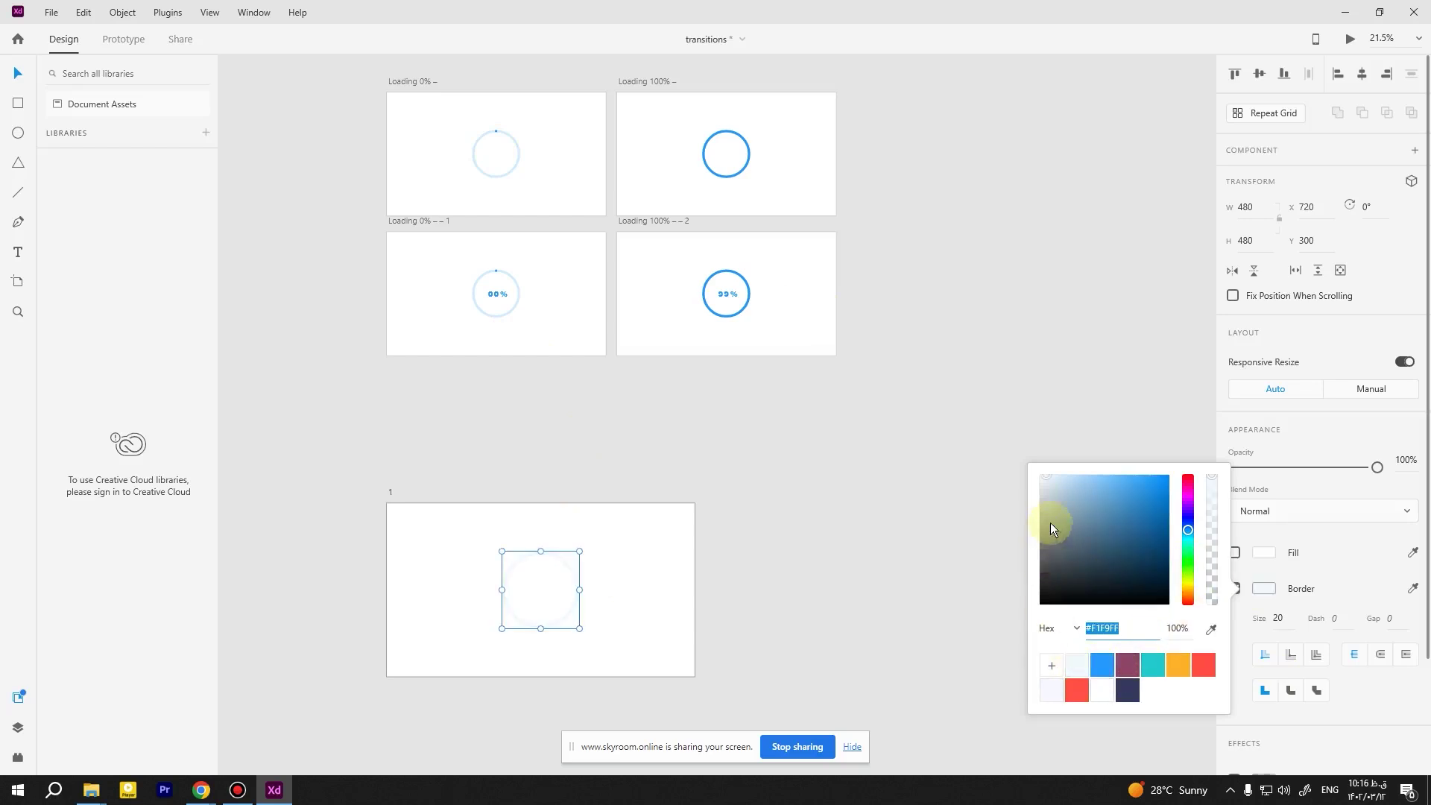
{"action": "left_click_drag", "start_coordinate": [1066, 494], "coordinate": [1070, 475]}
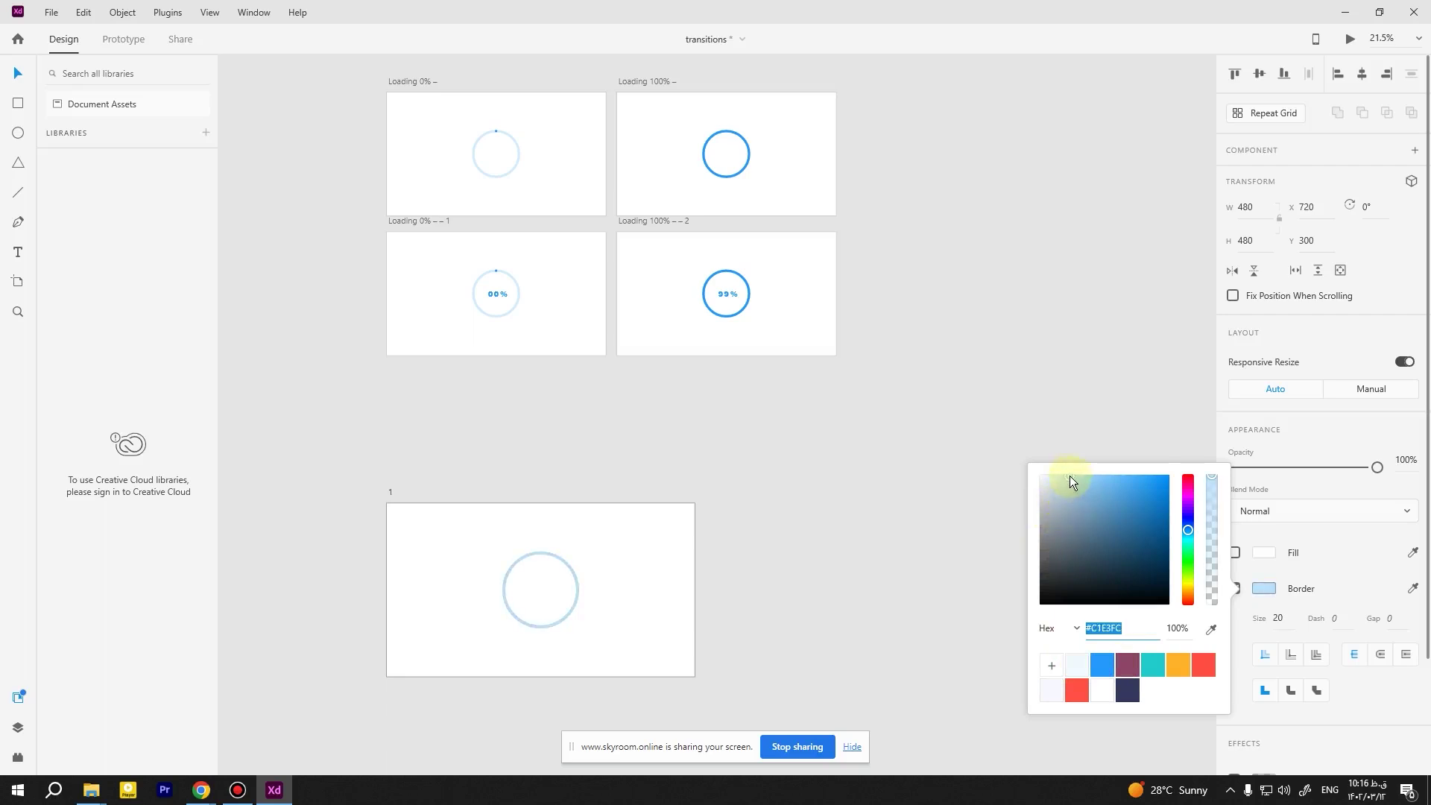
{"action": "left_click", "coordinate": [526, 638]}
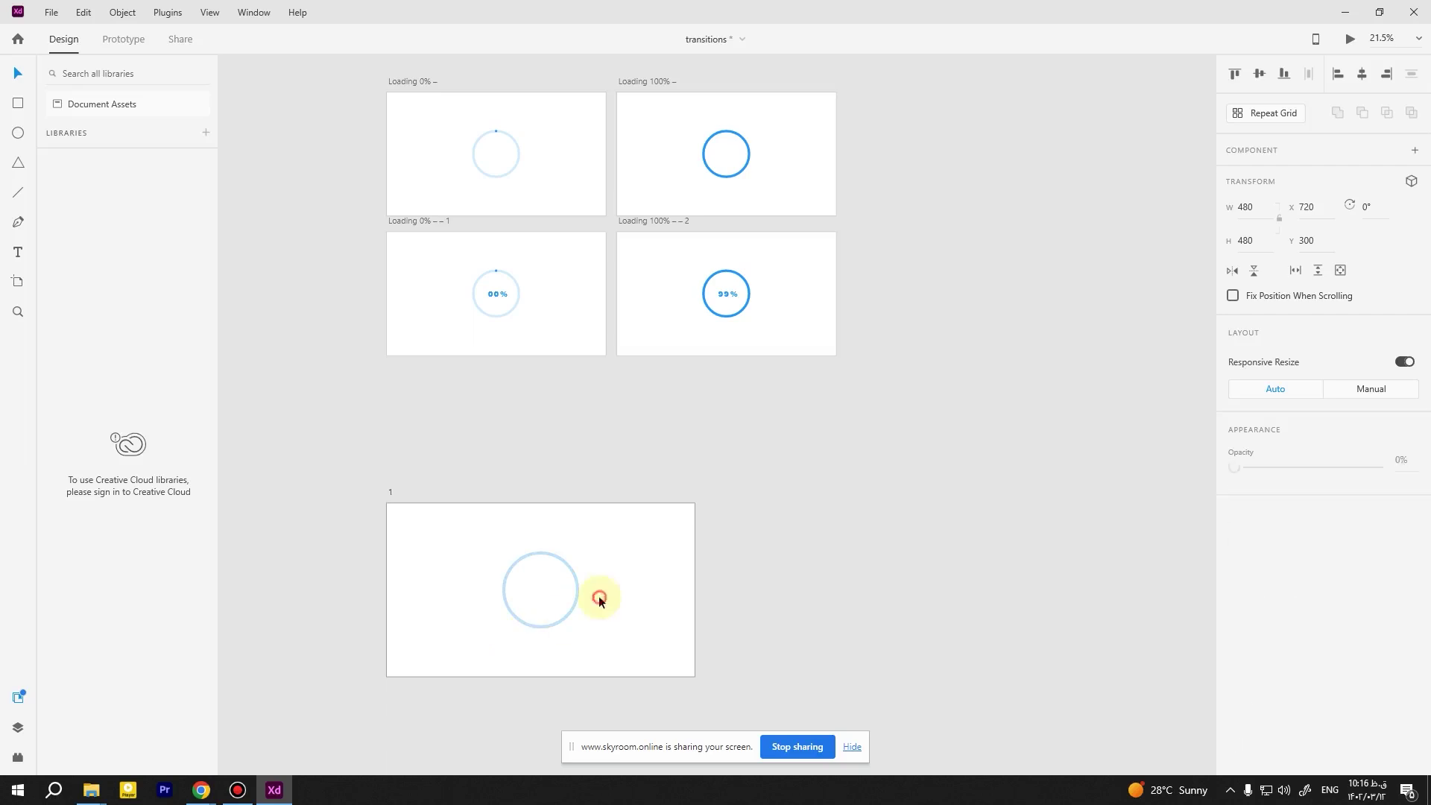
- Set the circle's border color to the saved blue #2699FB
{"action": "left_click", "coordinate": [580, 598]}
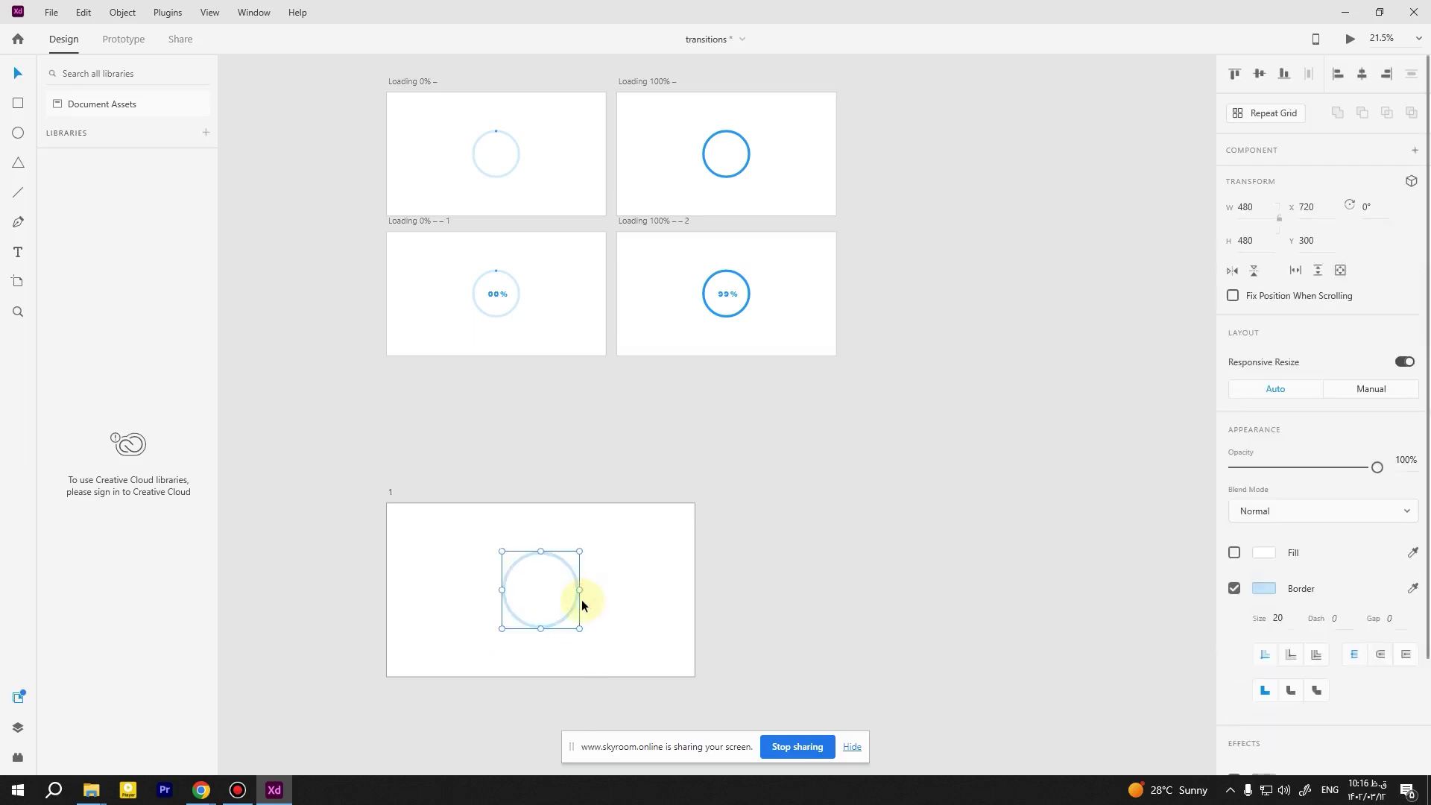
{"action": "left_click", "coordinate": [1265, 589]}
{"action": "left_click", "coordinate": [1102, 664]}
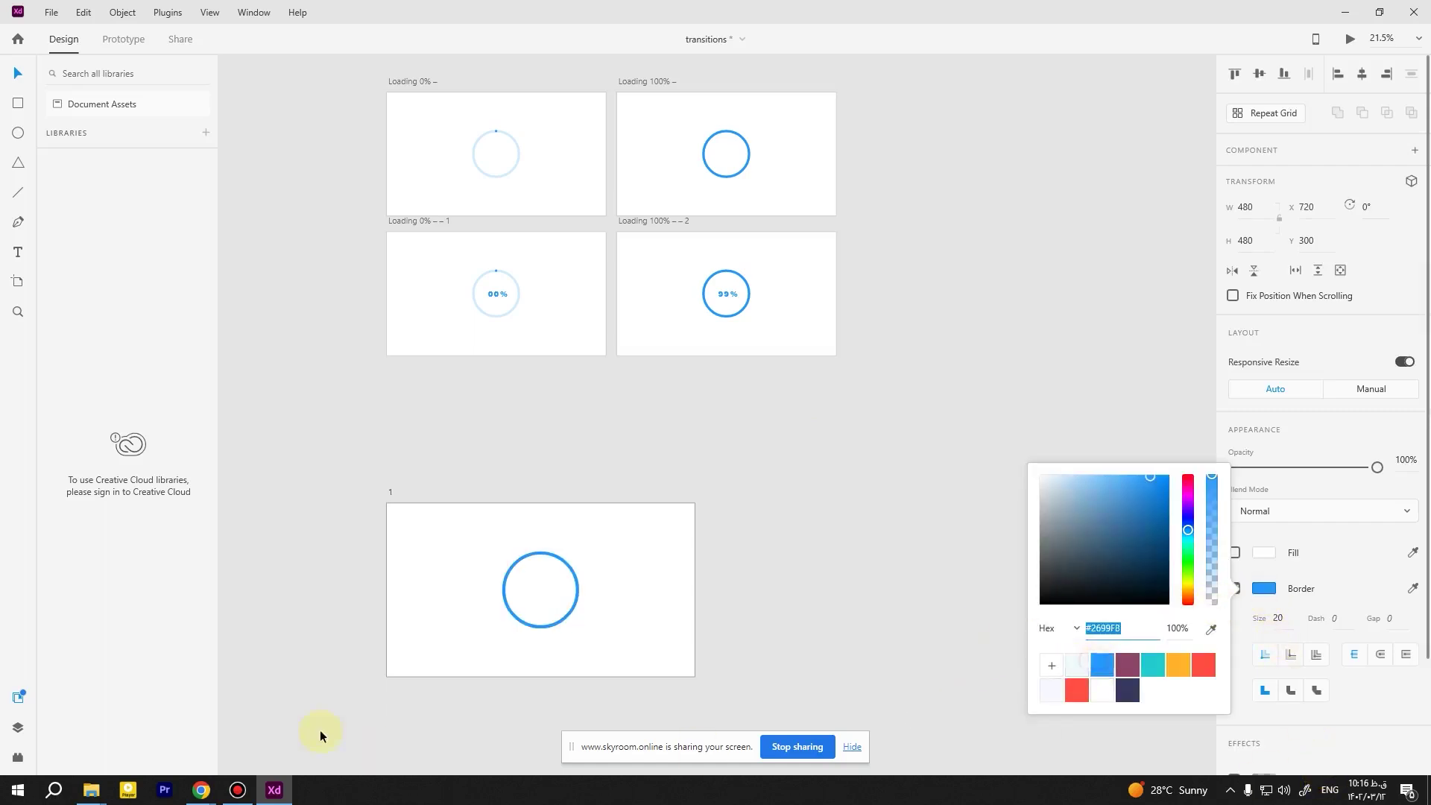
{"action": "left_click", "coordinate": [453, 668]}
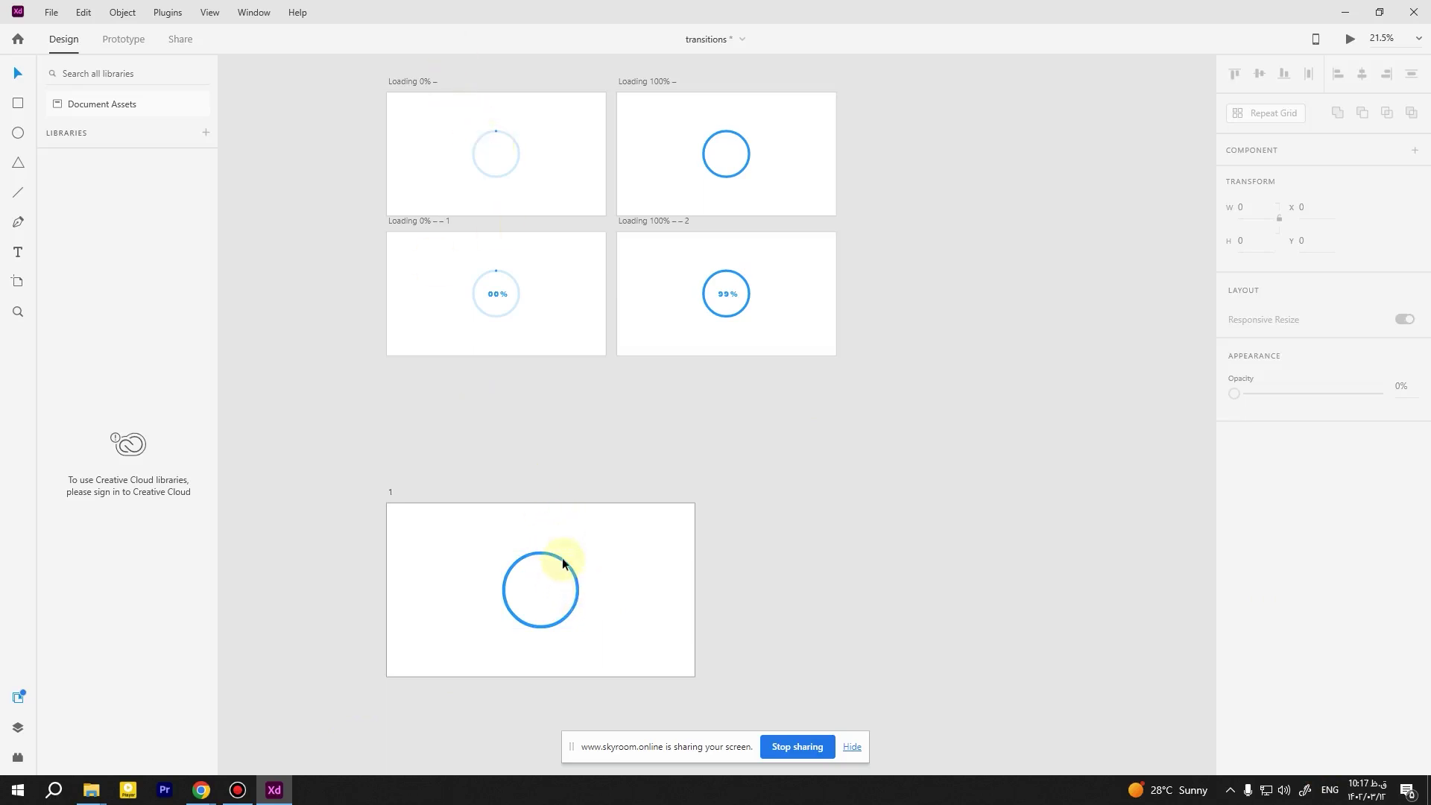
- Move the circle toward the artboard's lower edge and align it back to the artboard's center
{"action": "left_click_drag", "start_coordinate": [561, 560], "coordinate": [532, 613]}
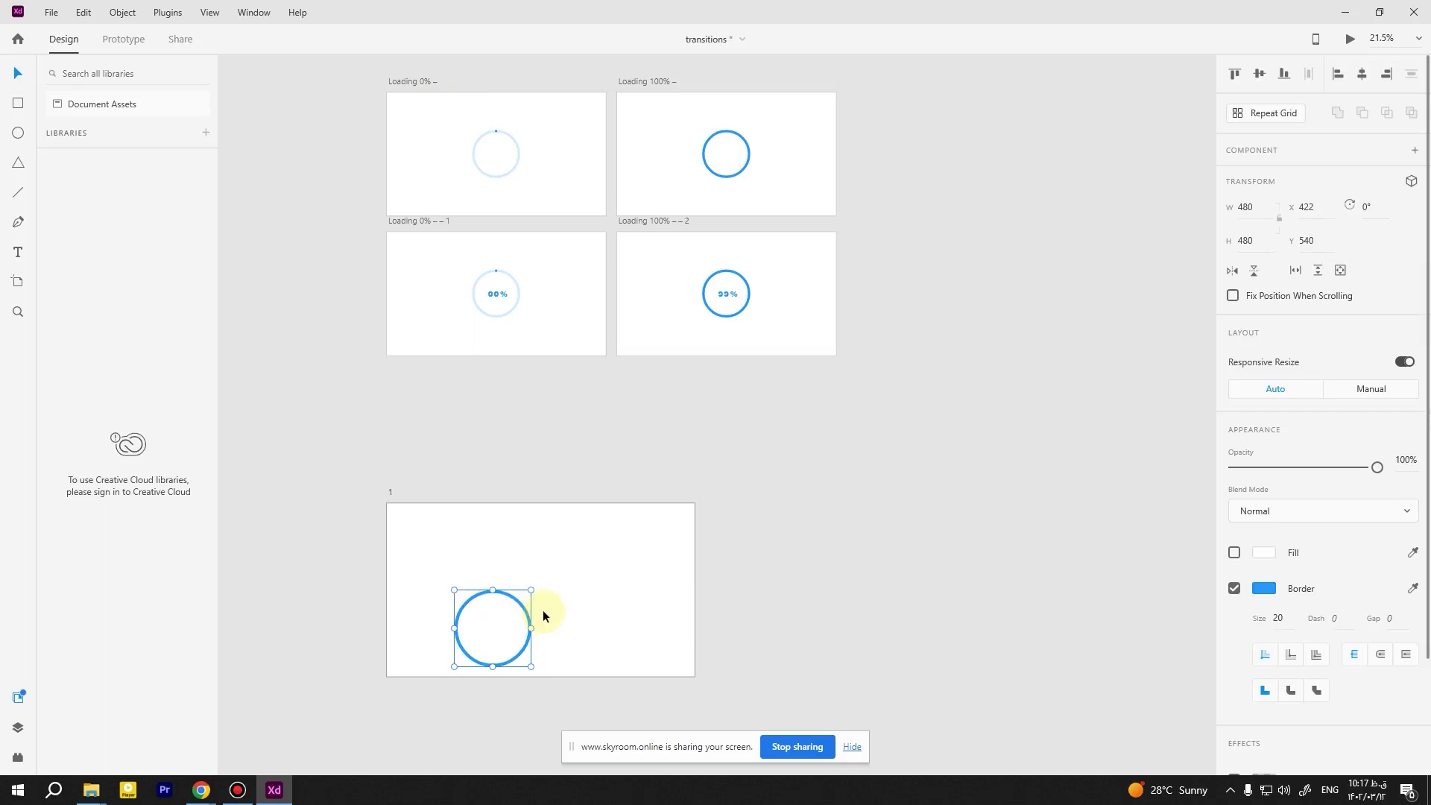
{"action": "key", "text": "shift+c"}
{"action": "key", "text": "shift+m"}
{"action": "left_click", "coordinate": [607, 607]}
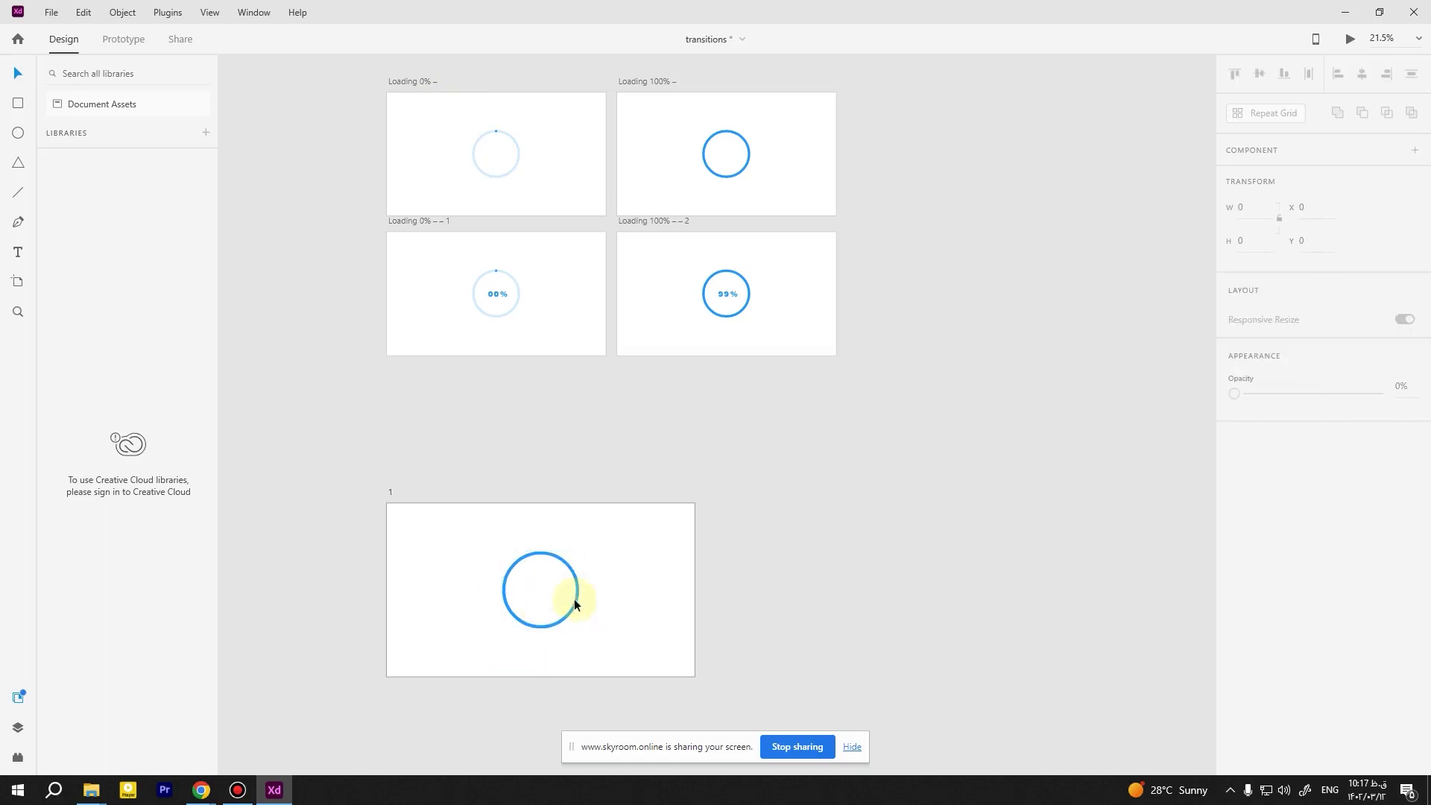
{"action": "left_click", "coordinate": [575, 599]}
{"action": "key", "text": "Return"}
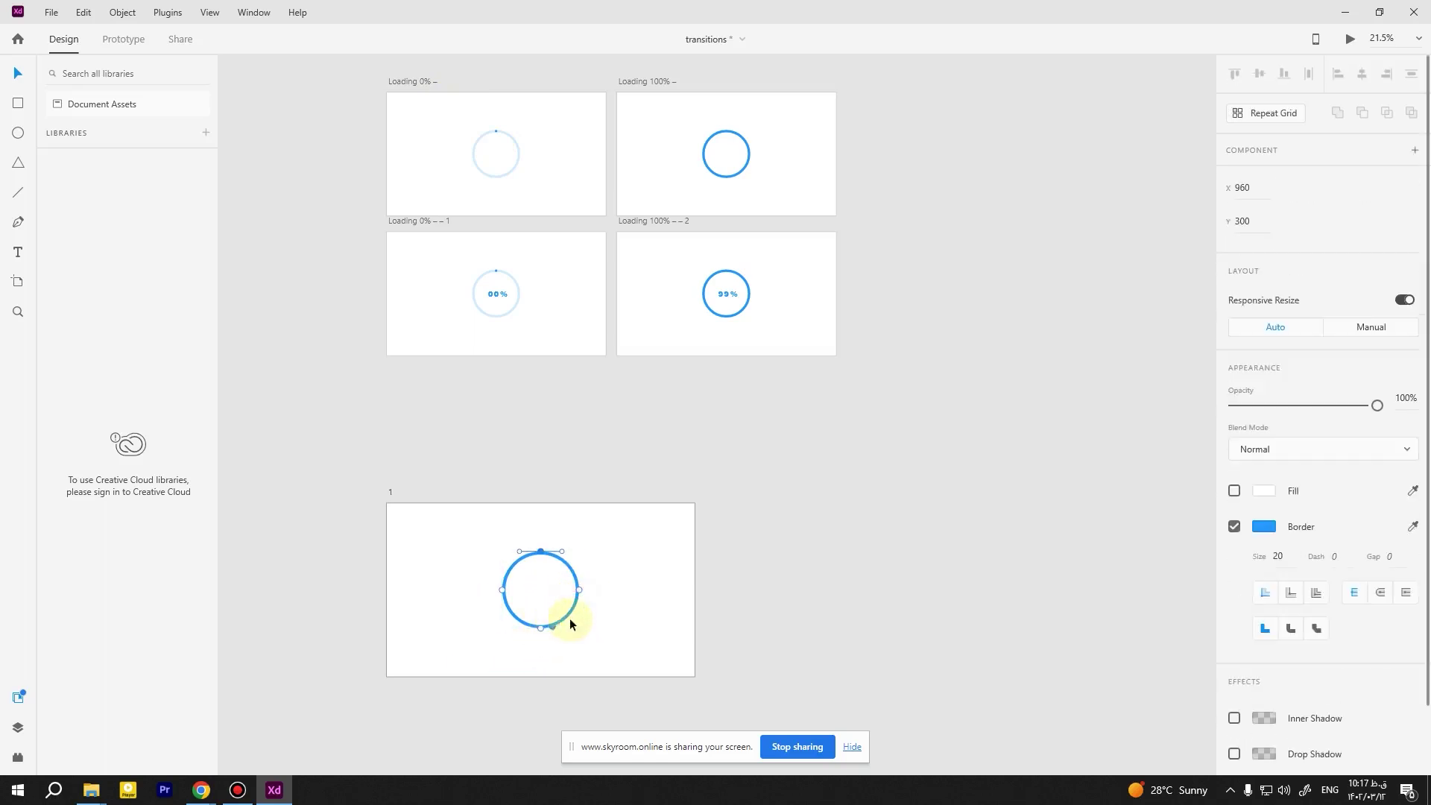
{"action": "key", "text": "Escape"}
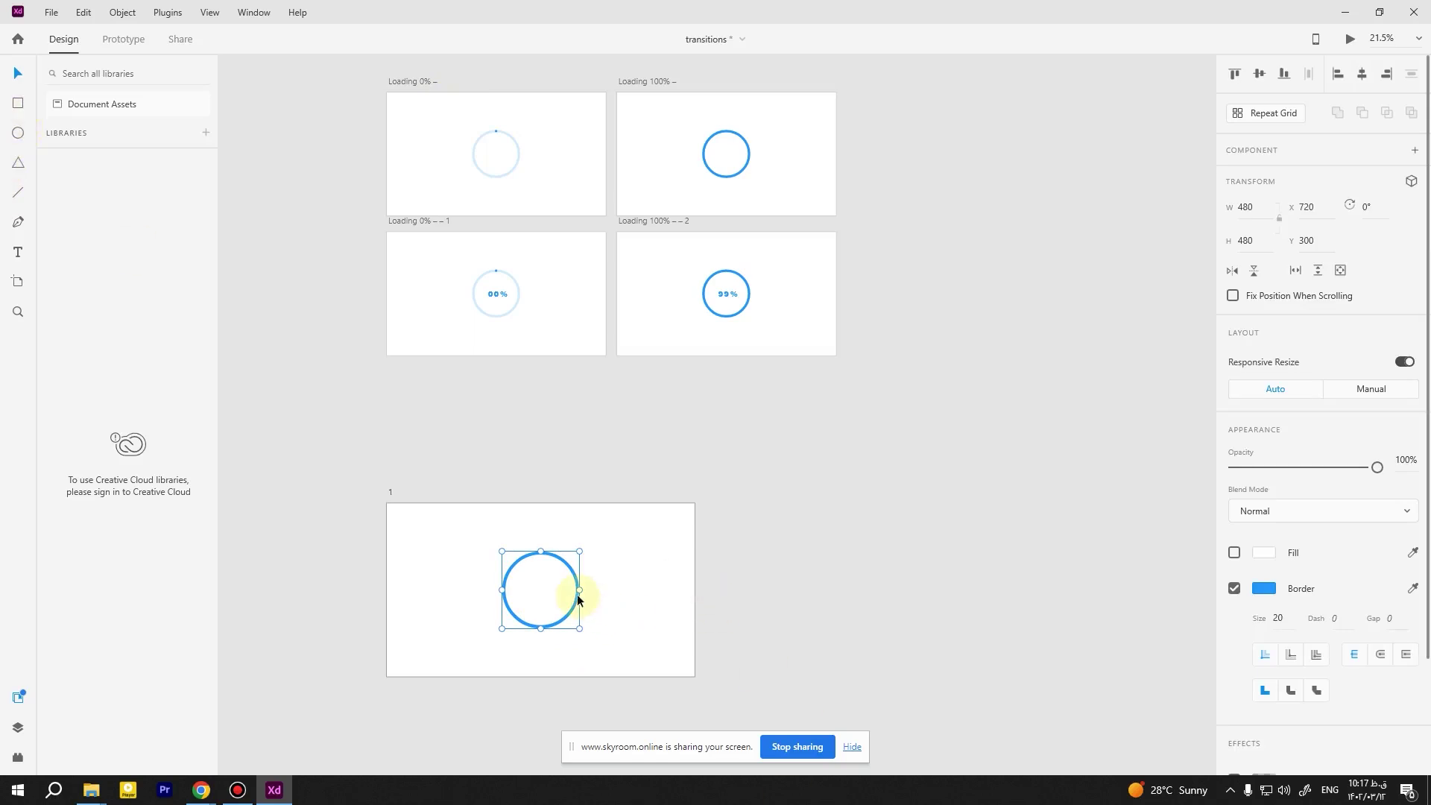
- Move the circle down to the artboard's lower edge, and undo the moves and the blue border recoloring
{"action": "left_click_drag", "start_coordinate": [574, 612], "coordinate": [548, 656]}
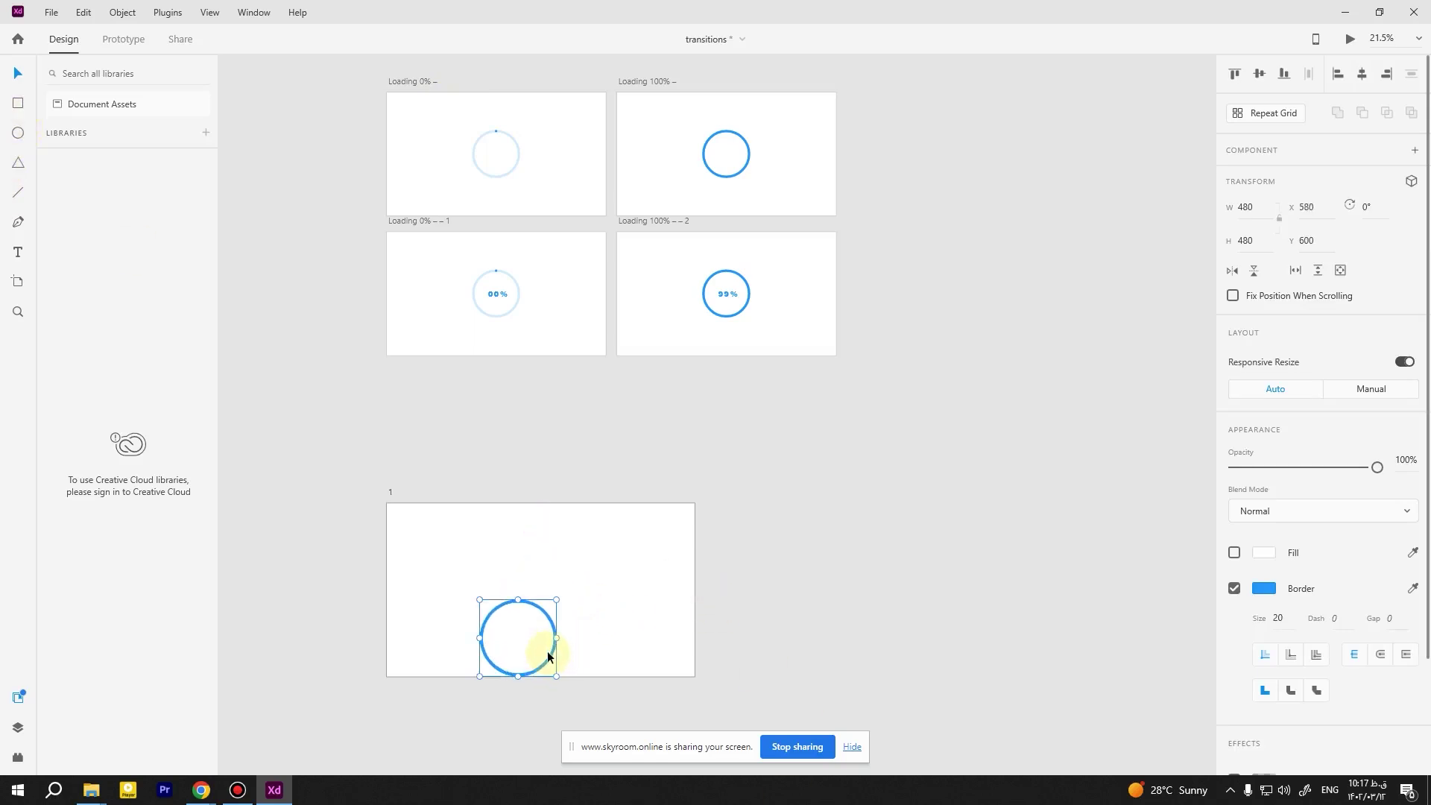
{"action": "key", "text": "ctrl+z"}
{"action": "key", "text": "ctrl+z"}
{"action": "key", "text": "ctrl+z"}
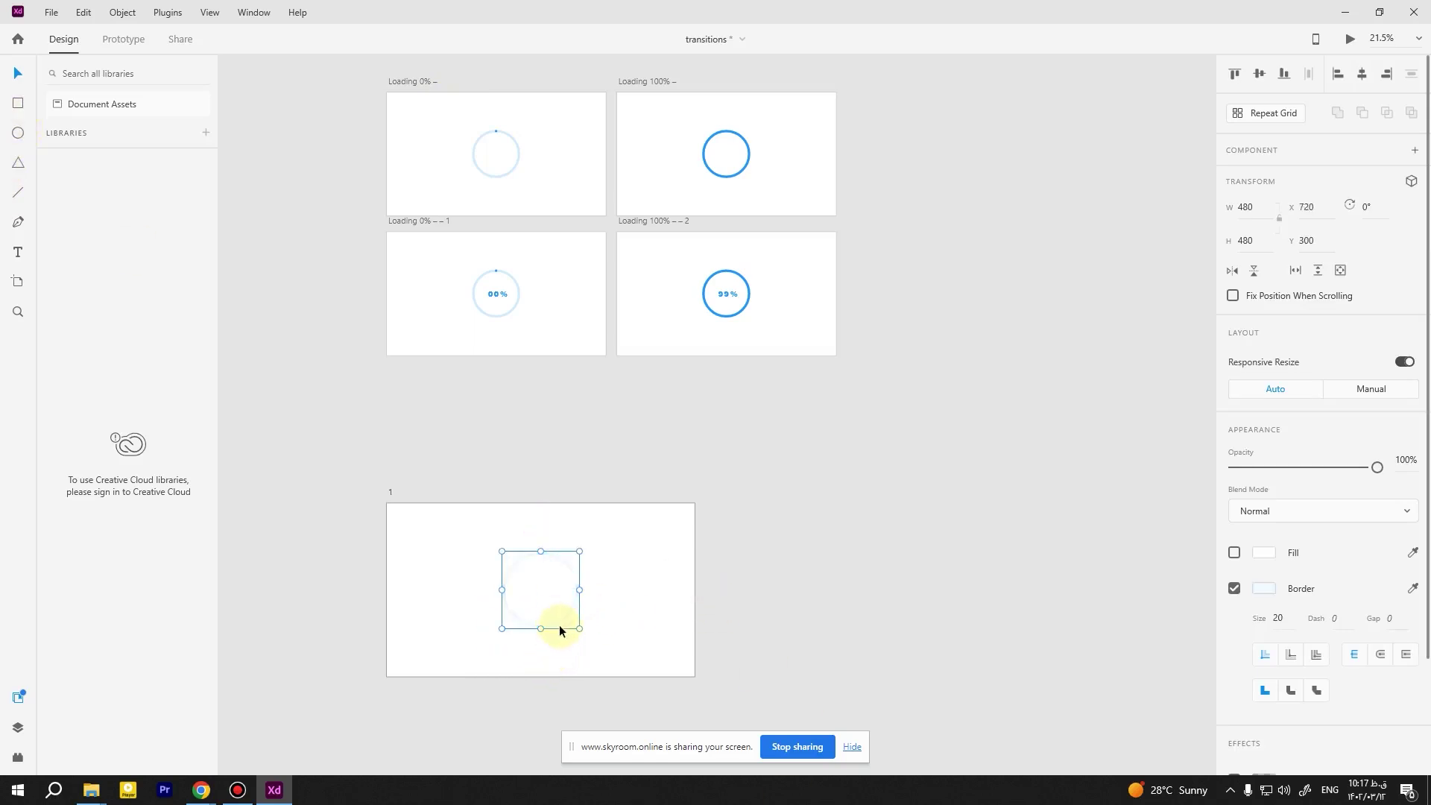
{"action": "key", "text": "ctrl+z"}
- Duplicate the light blue circle in place on artboard 1 and show the artboard's layers
{"action": "left_click", "coordinate": [589, 625]}
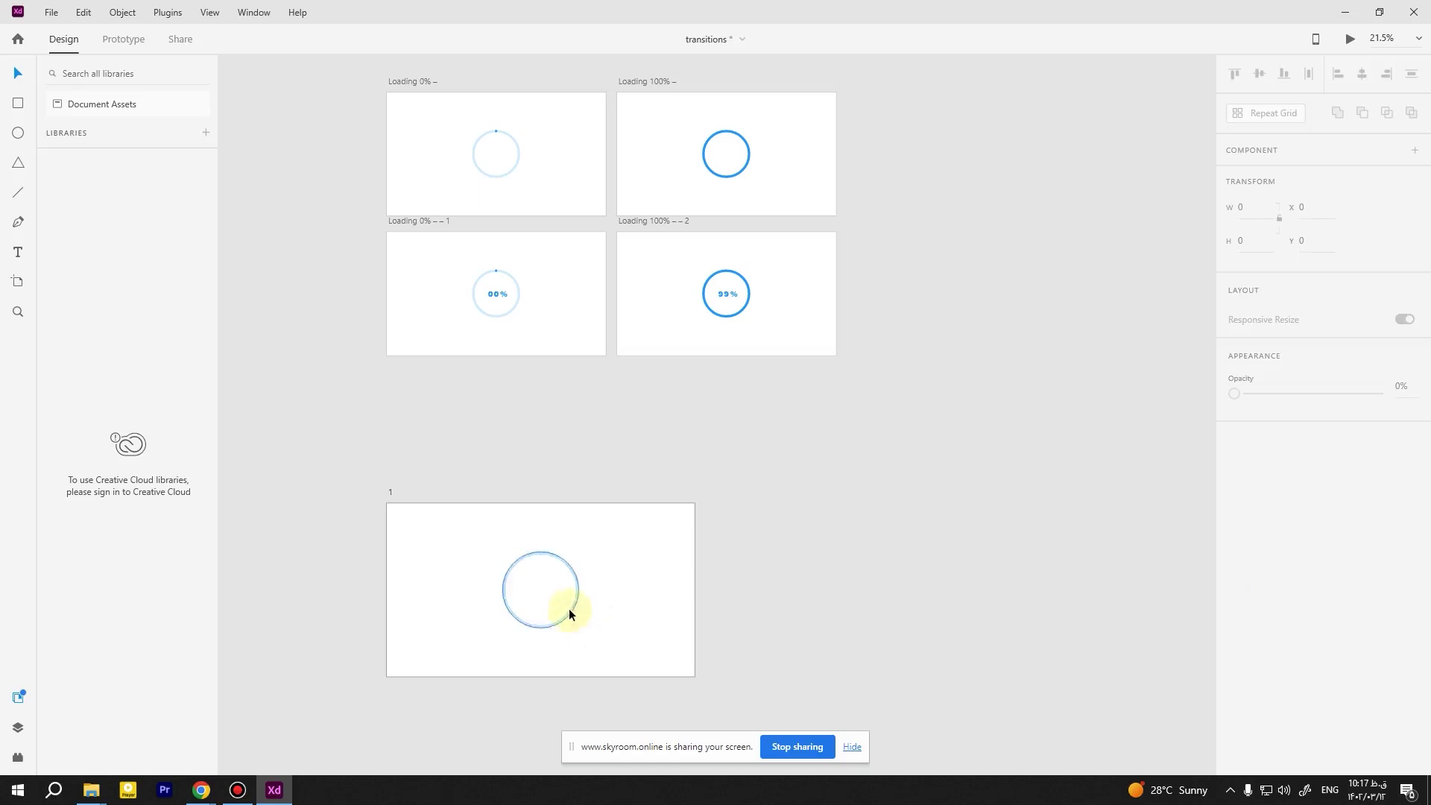
{"action": "left_click", "coordinate": [570, 610]}
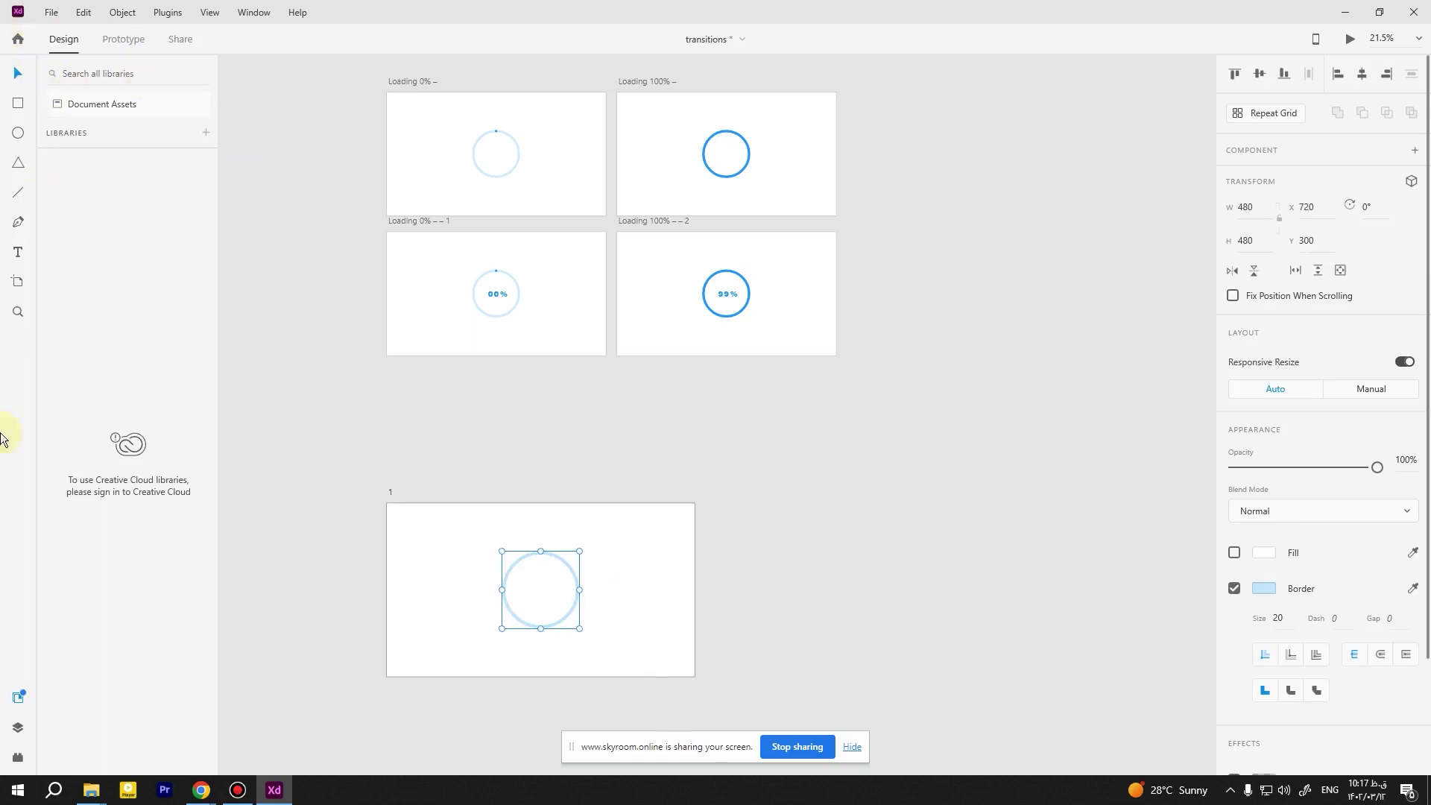
{"action": "left_click", "coordinate": [17, 728]}
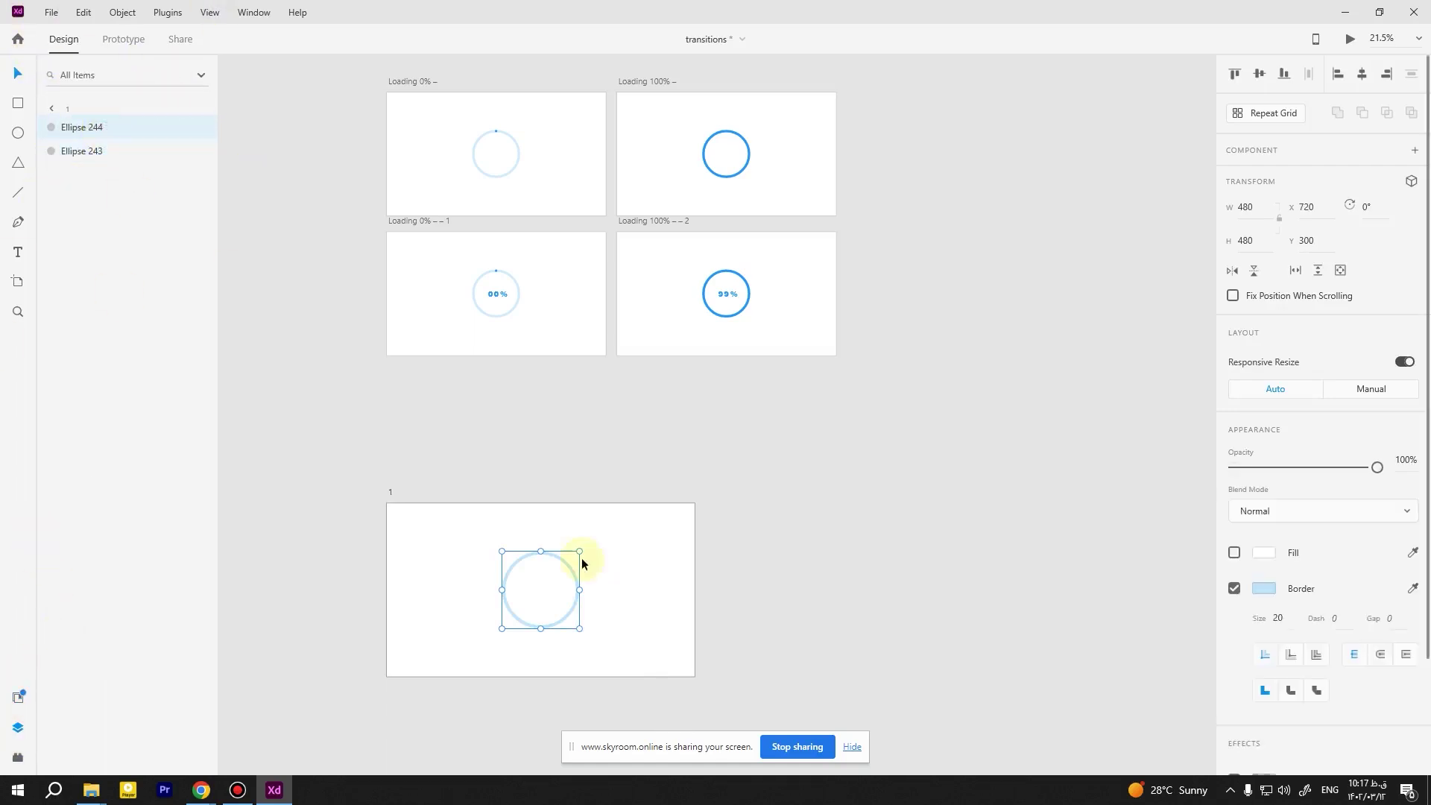
- Set the border color of the upper circle, Ellipse 244, to blue #2699FB
{"action": "left_click", "coordinate": [1260, 589]}
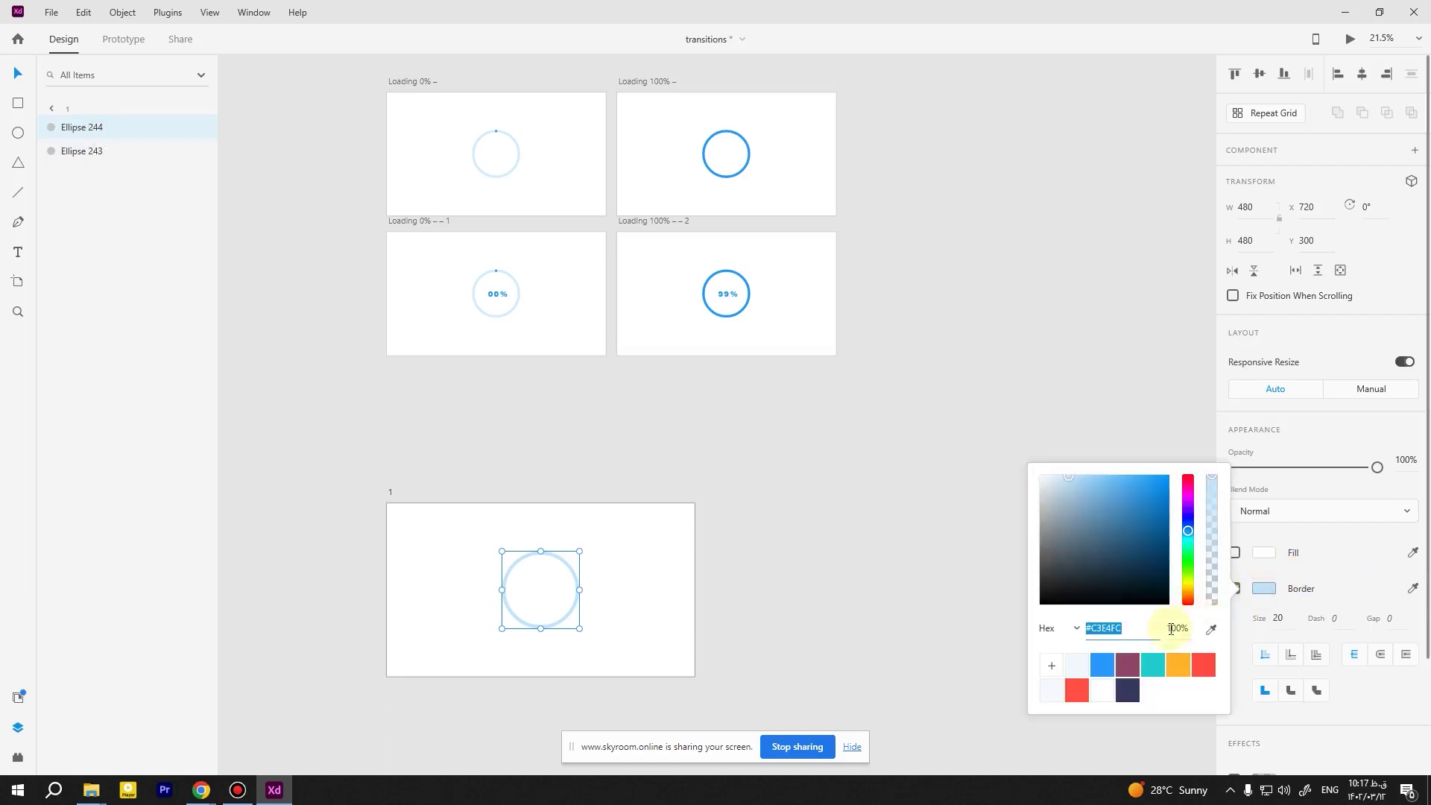
{"action": "left_click", "coordinate": [1102, 671]}
{"action": "left_click", "coordinate": [606, 597]}
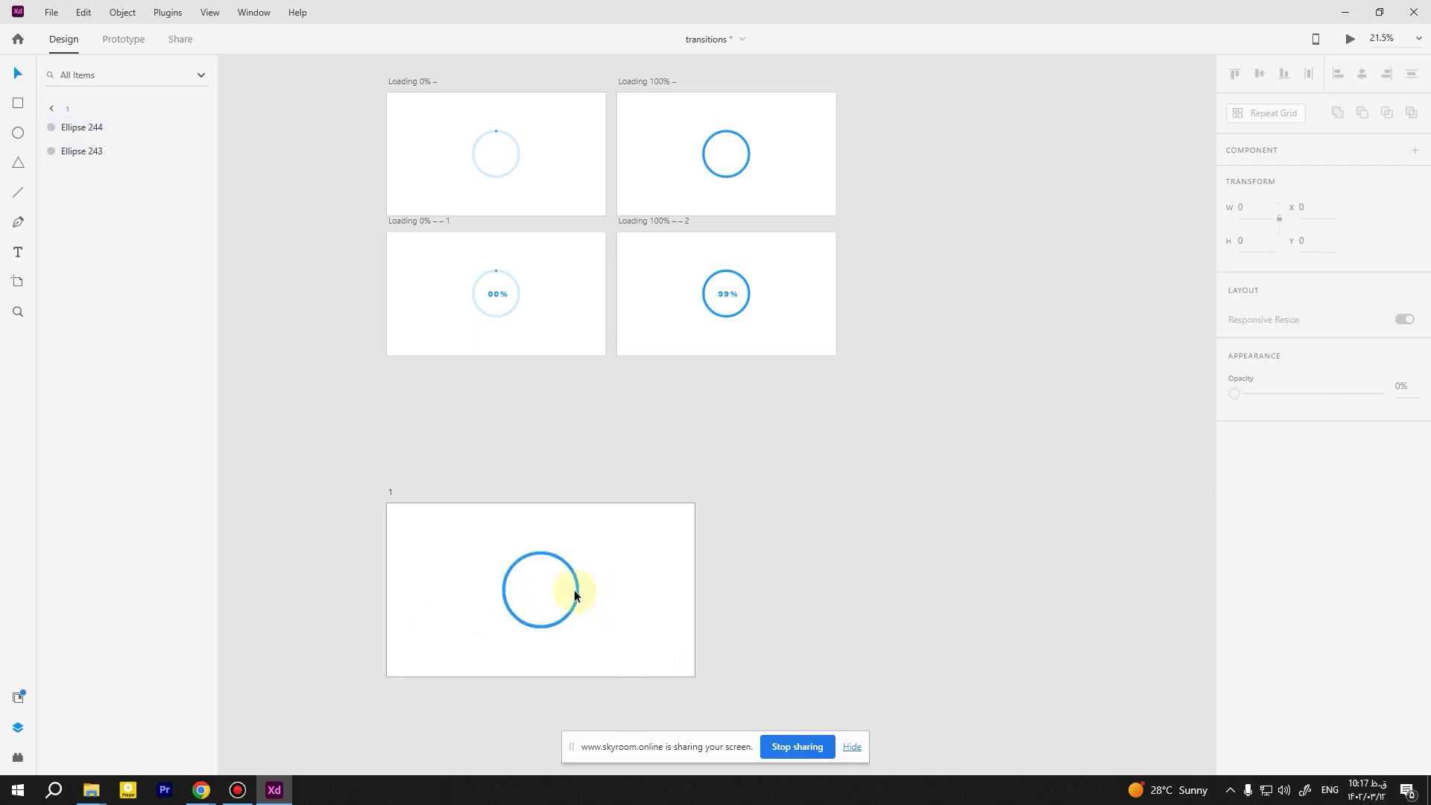
- Set the border gap of the blue circle on artboard 1 to 1000 and its dash to 1
{"action": "left_click", "coordinate": [575, 592]}
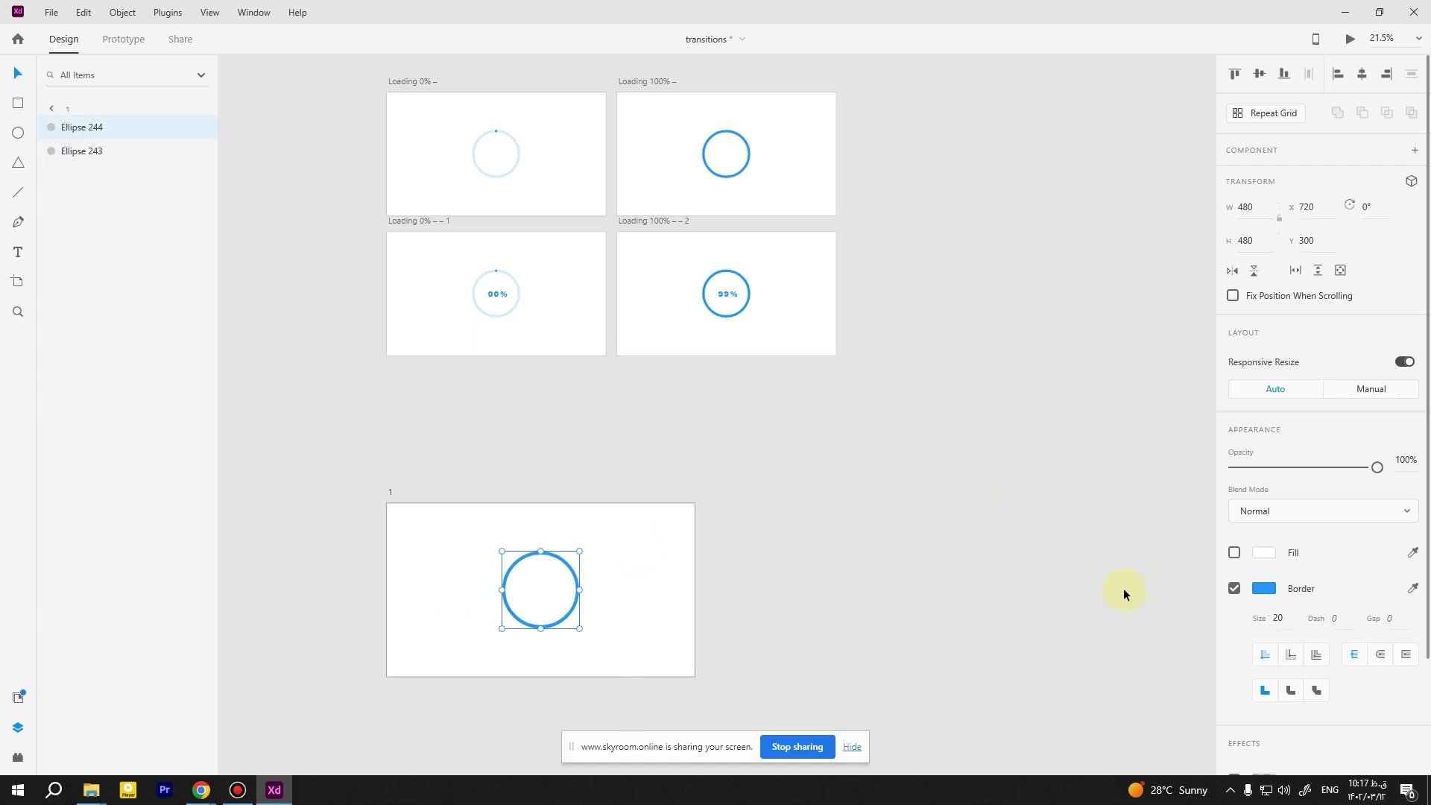
{"action": "left_click", "coordinate": [1336, 619]}
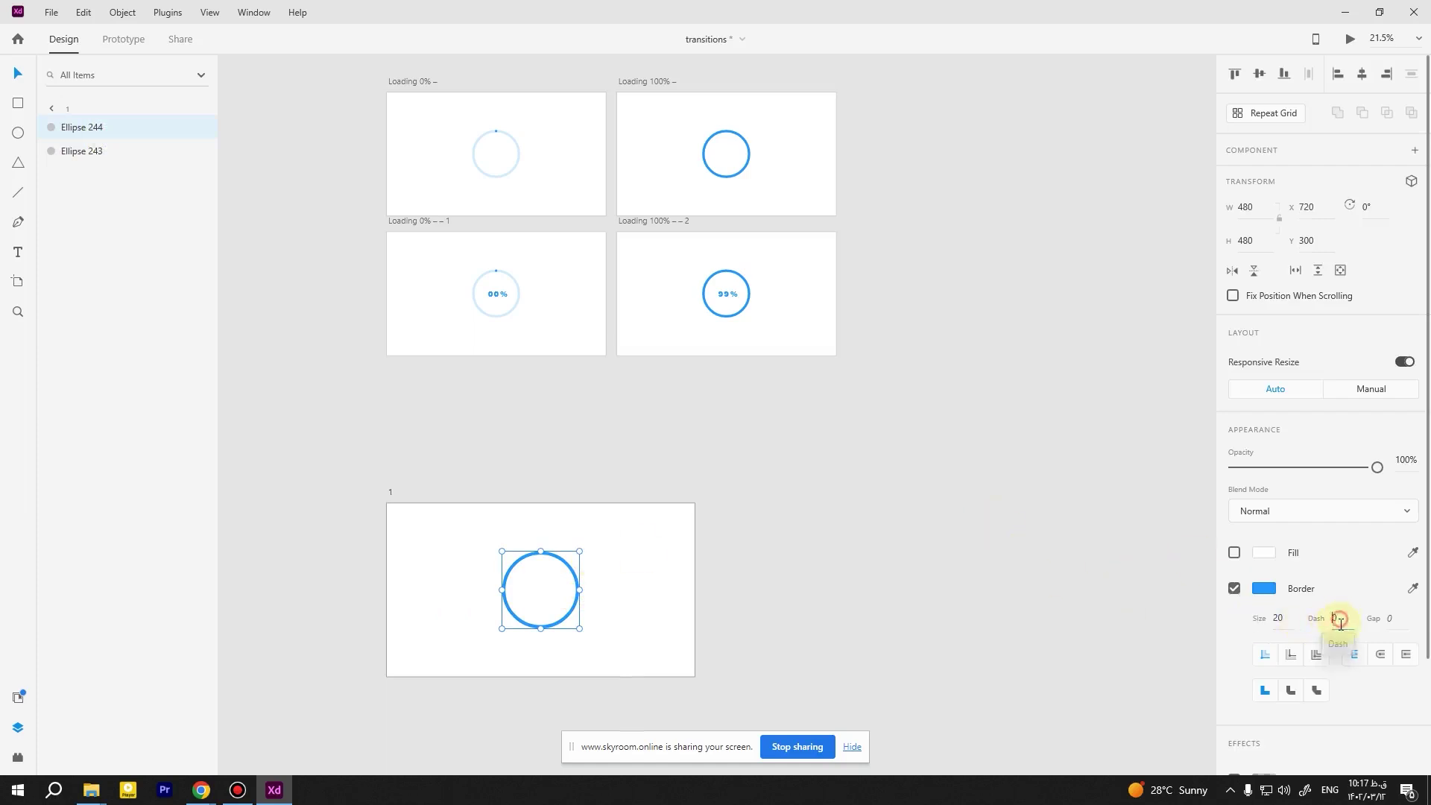
{"action": "left_click", "coordinate": [1392, 619]}
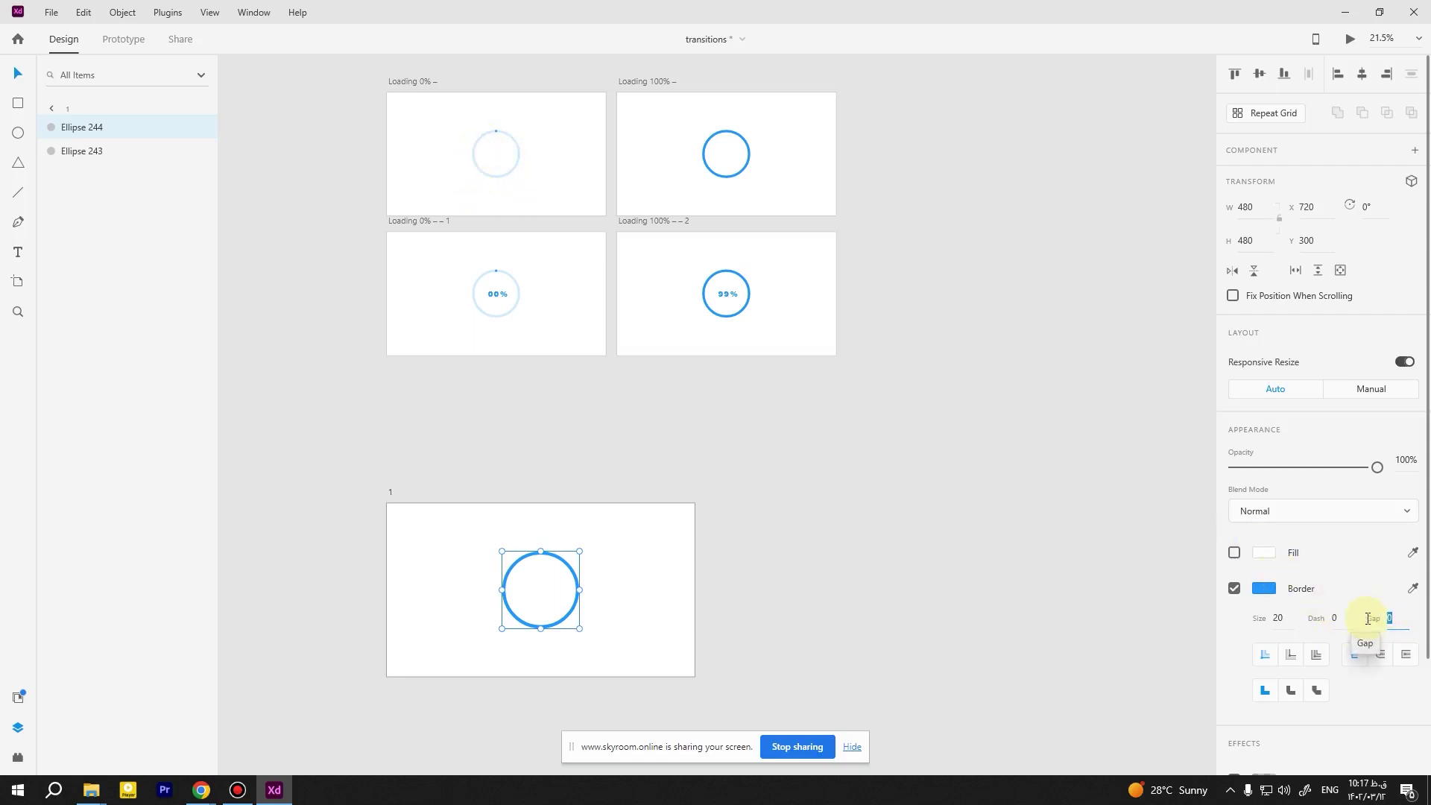
{"action": "type", "text": "1000"}
{"action": "key", "text": "Return"}
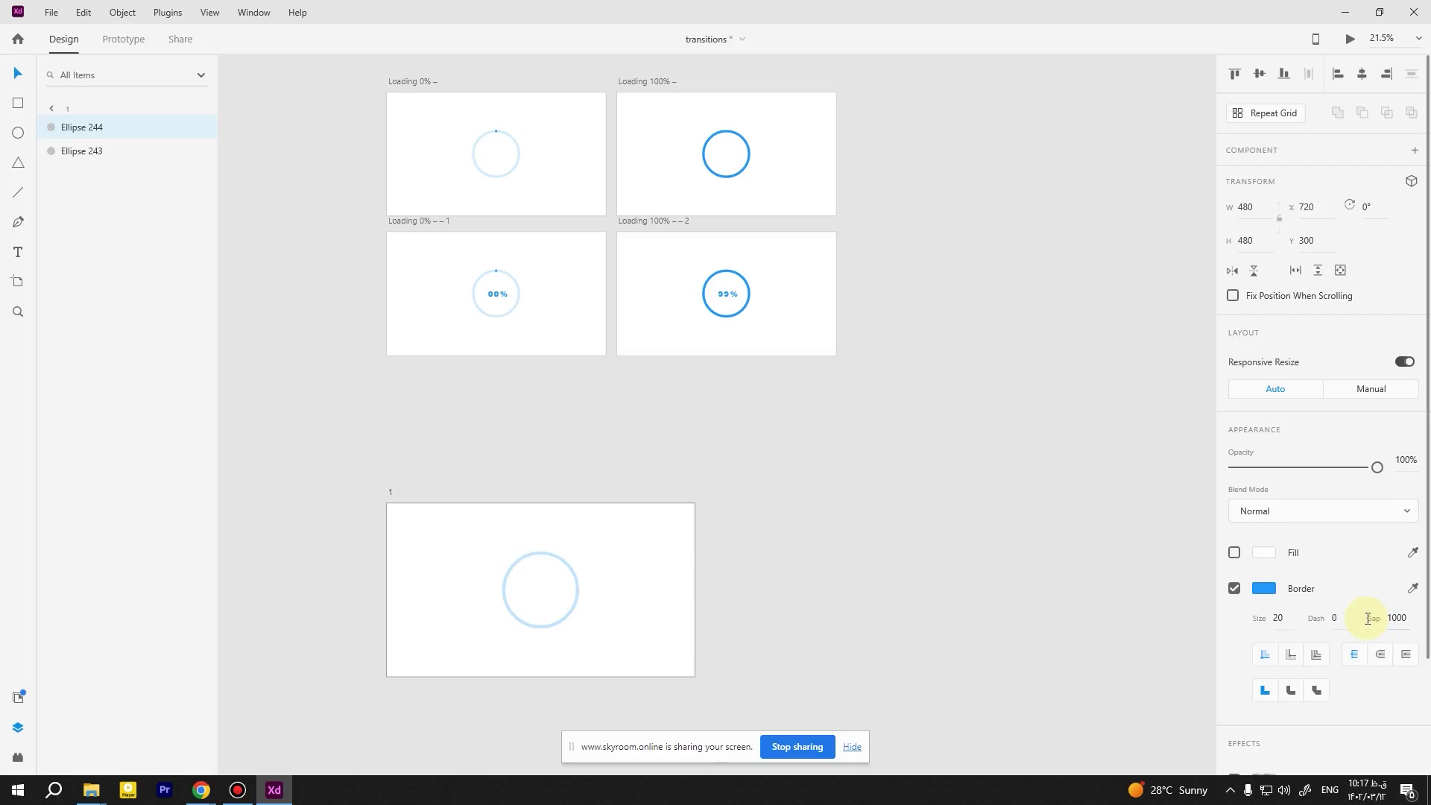
{"action": "left_click", "coordinate": [1336, 619]}
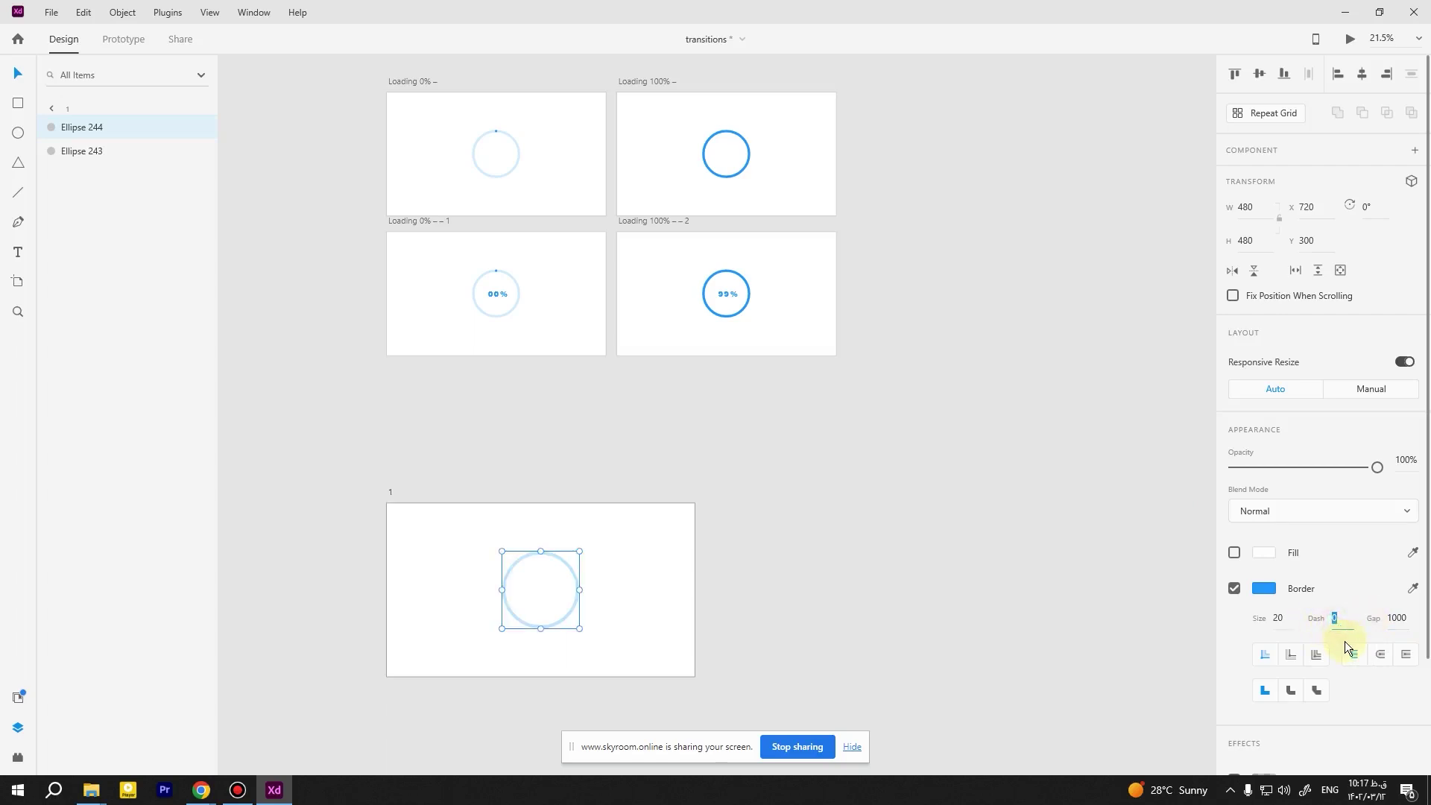
{"action": "type", "text": "1"}
{"action": "key", "text": "Return"}
{"action": "left_click", "coordinate": [612, 572]}
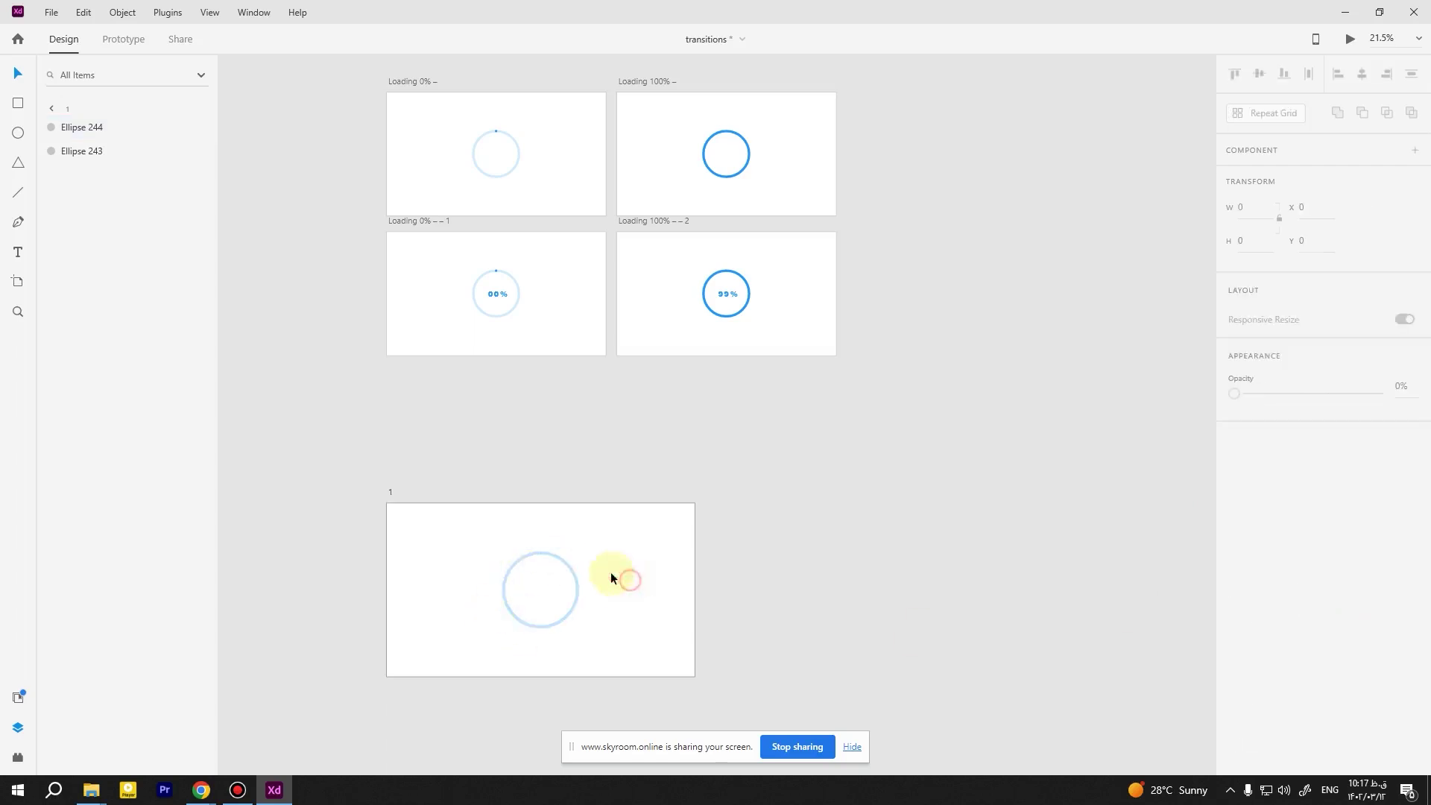
- Inspect the dash marks on the ring and set the blue circle's border gap to 2000
{"action": "scroll", "coordinate": [539, 545], "scroll_direction": "up", "scroll_amount": 10}
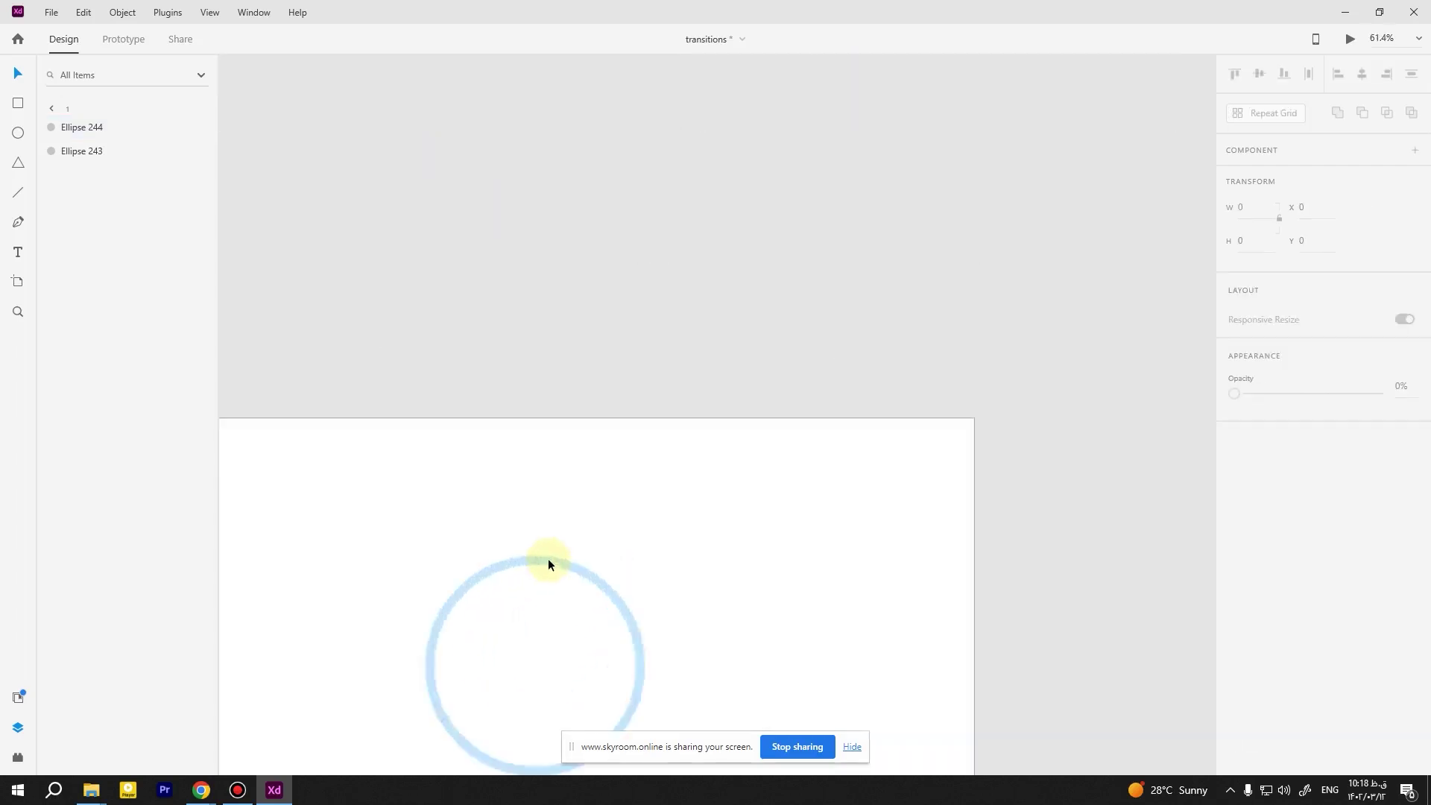
{"action": "scroll", "coordinate": [525, 572], "scroll_direction": "up", "scroll_amount": 5}
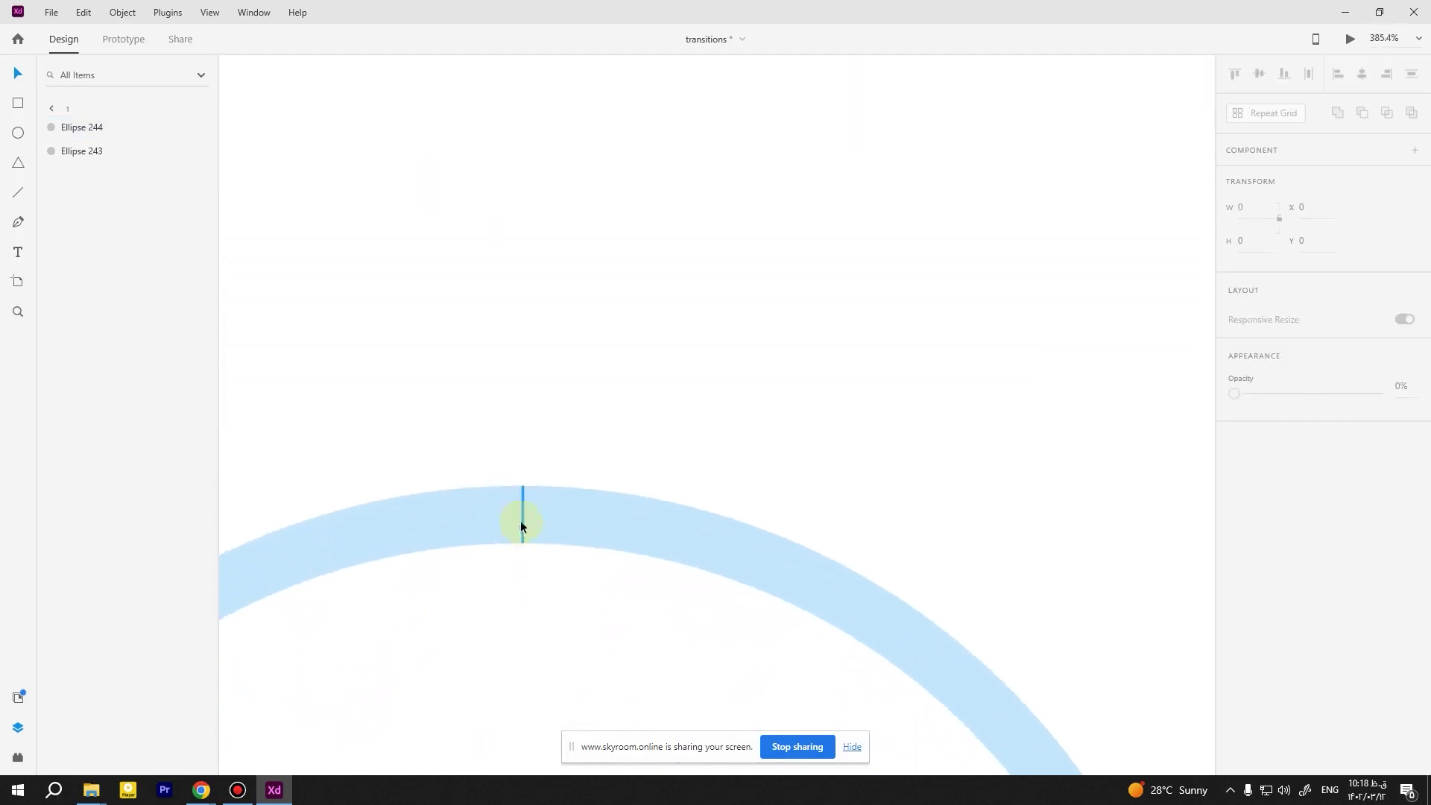
{"action": "scroll", "coordinate": [521, 519], "scroll_direction": "down", "scroll_amount": 10}
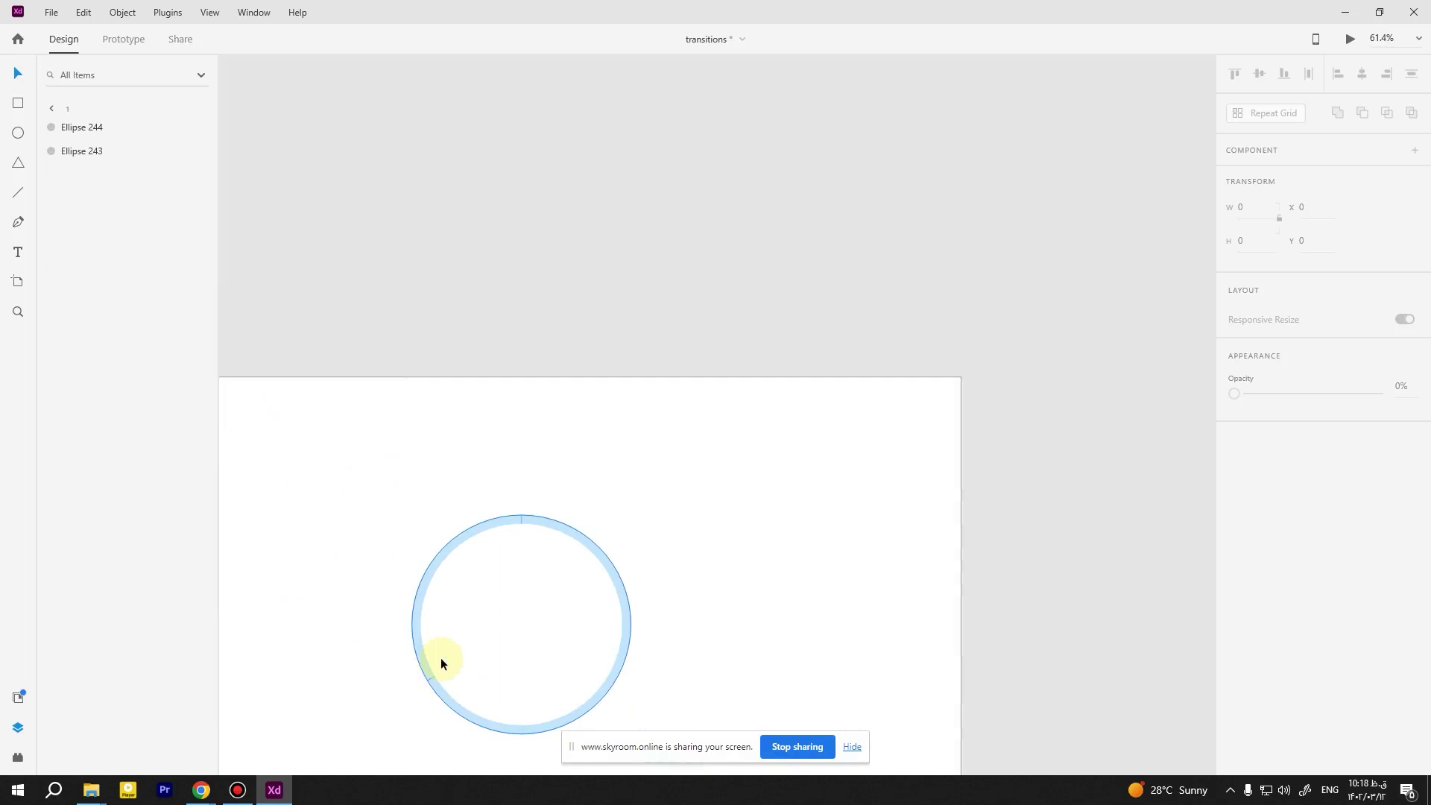
{"action": "left_click", "coordinate": [534, 522]}
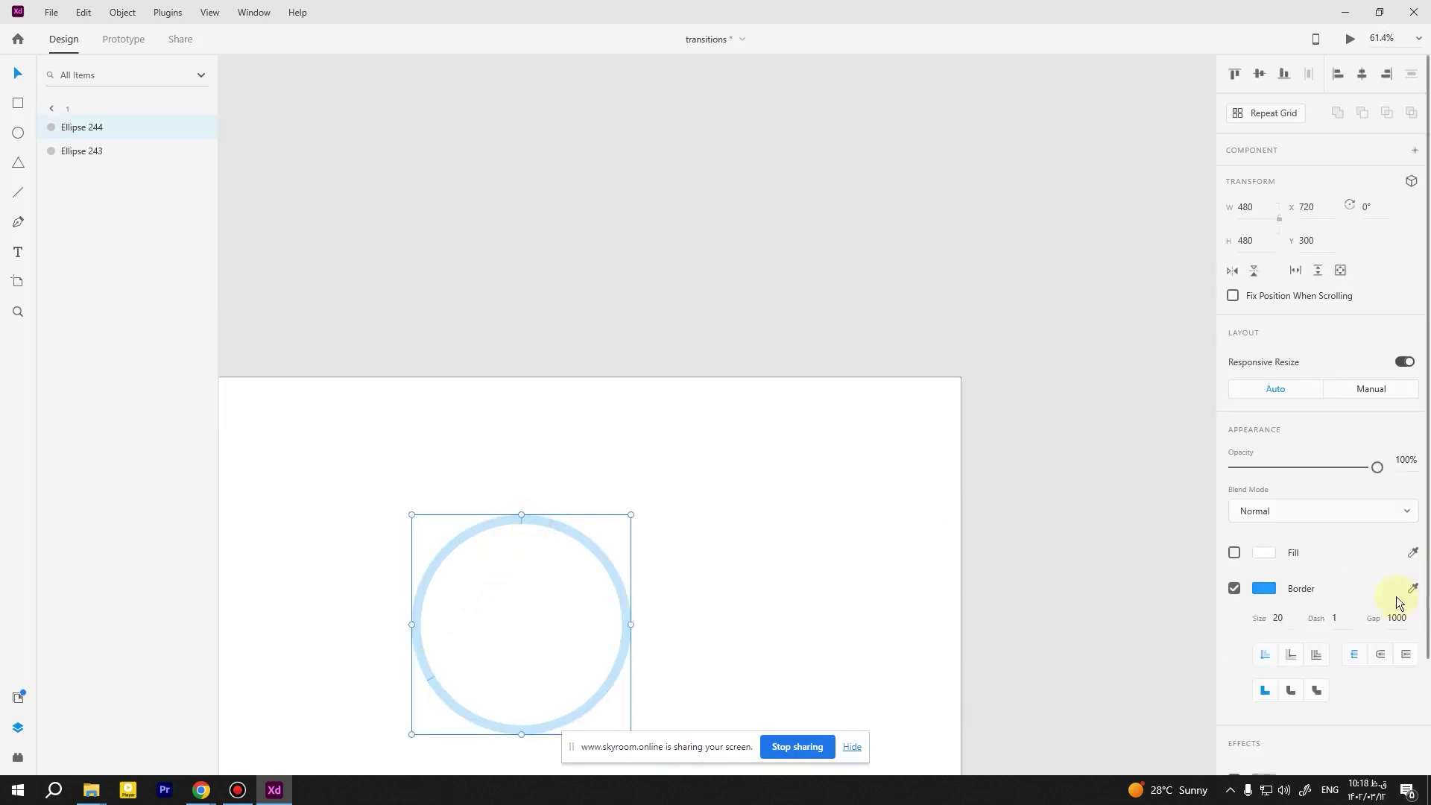
{"action": "left_click", "coordinate": [1395, 617]}
{"action": "type", "text": "2000"}
{"action": "key", "text": "Return"}
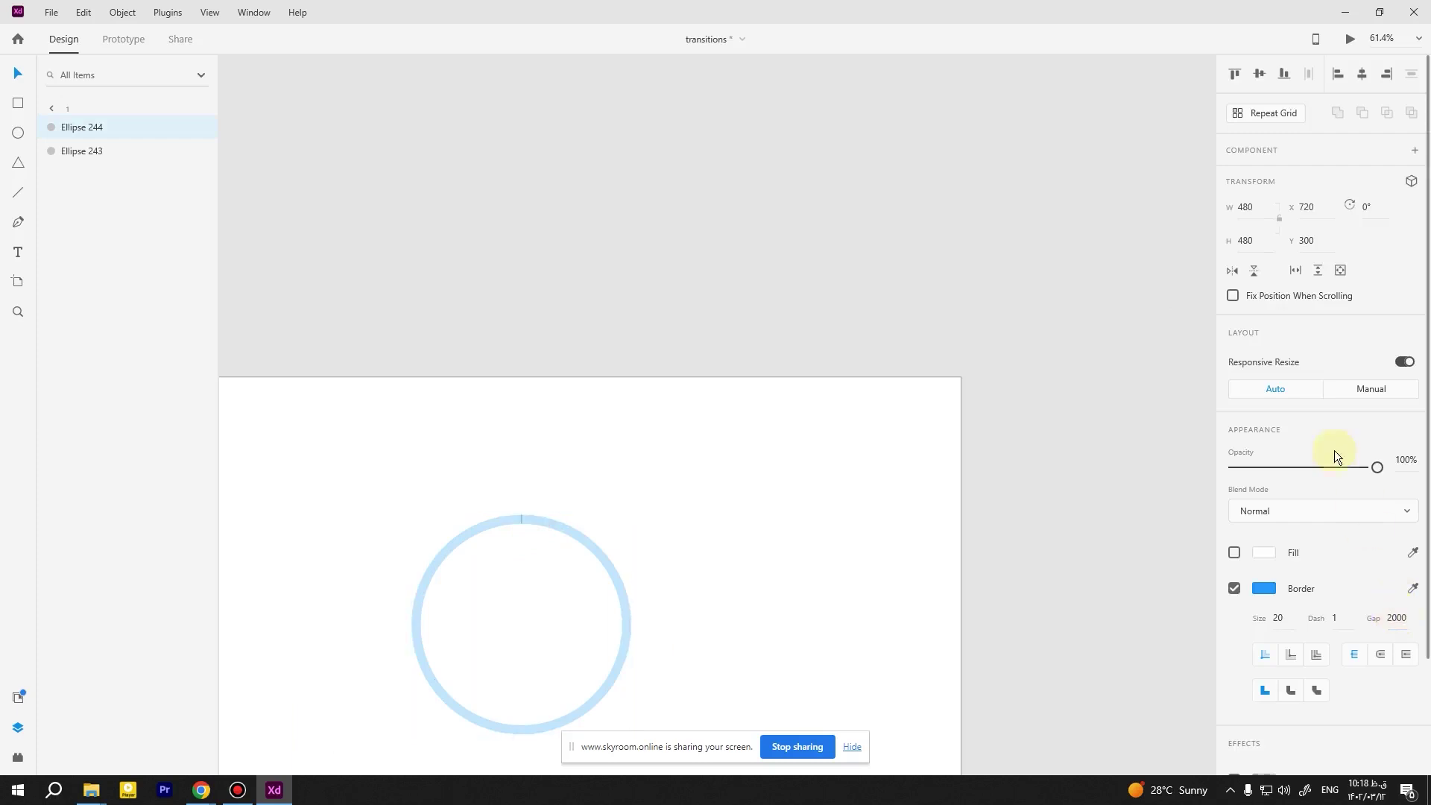
- Give the blue circle's dashed border a round cap
{"action": "scroll", "coordinate": [524, 528], "scroll_direction": "up", "scroll_amount": 6}
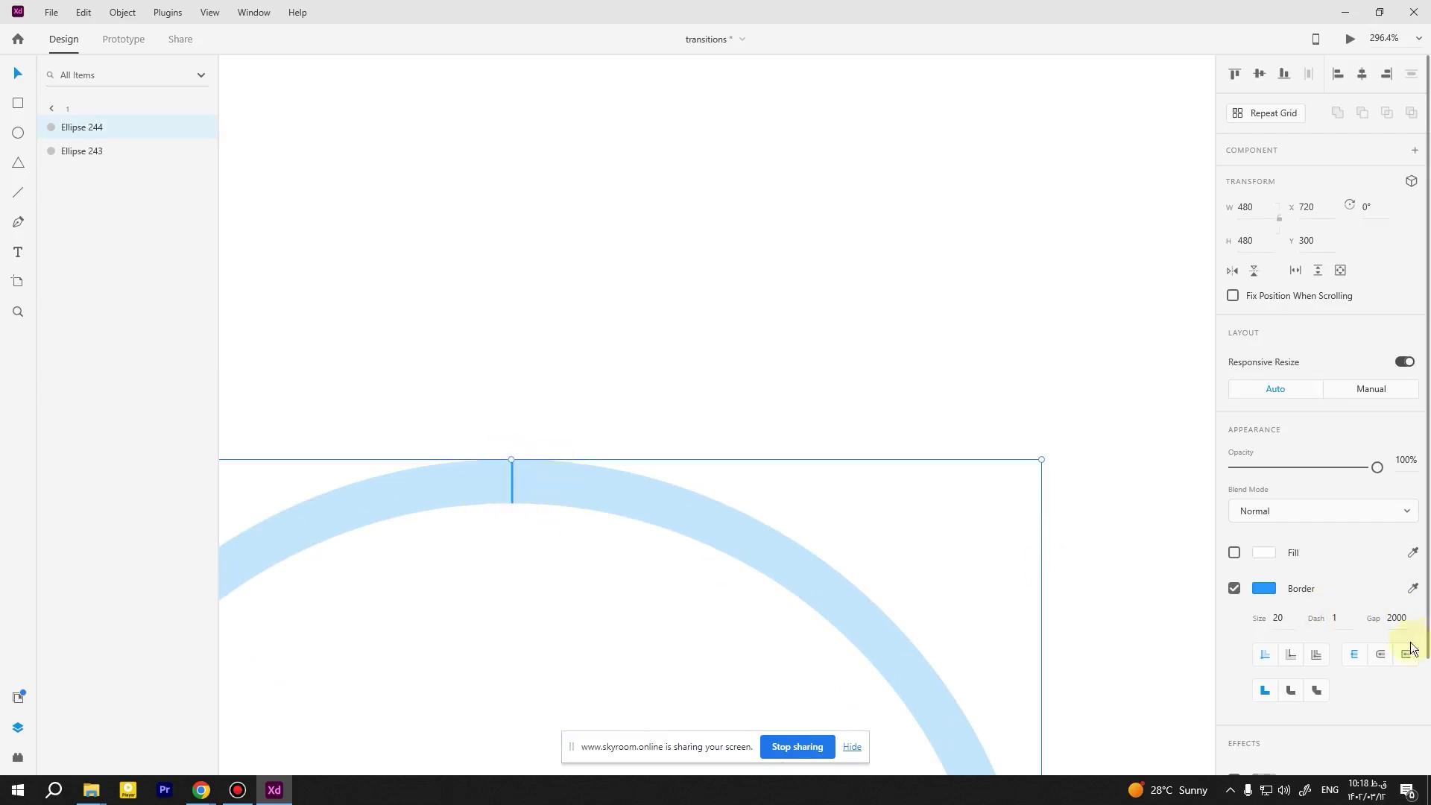
{"action": "left_click", "coordinate": [1376, 651]}
{"action": "scroll", "coordinate": [535, 486], "scroll_direction": "down", "scroll_amount": 5}
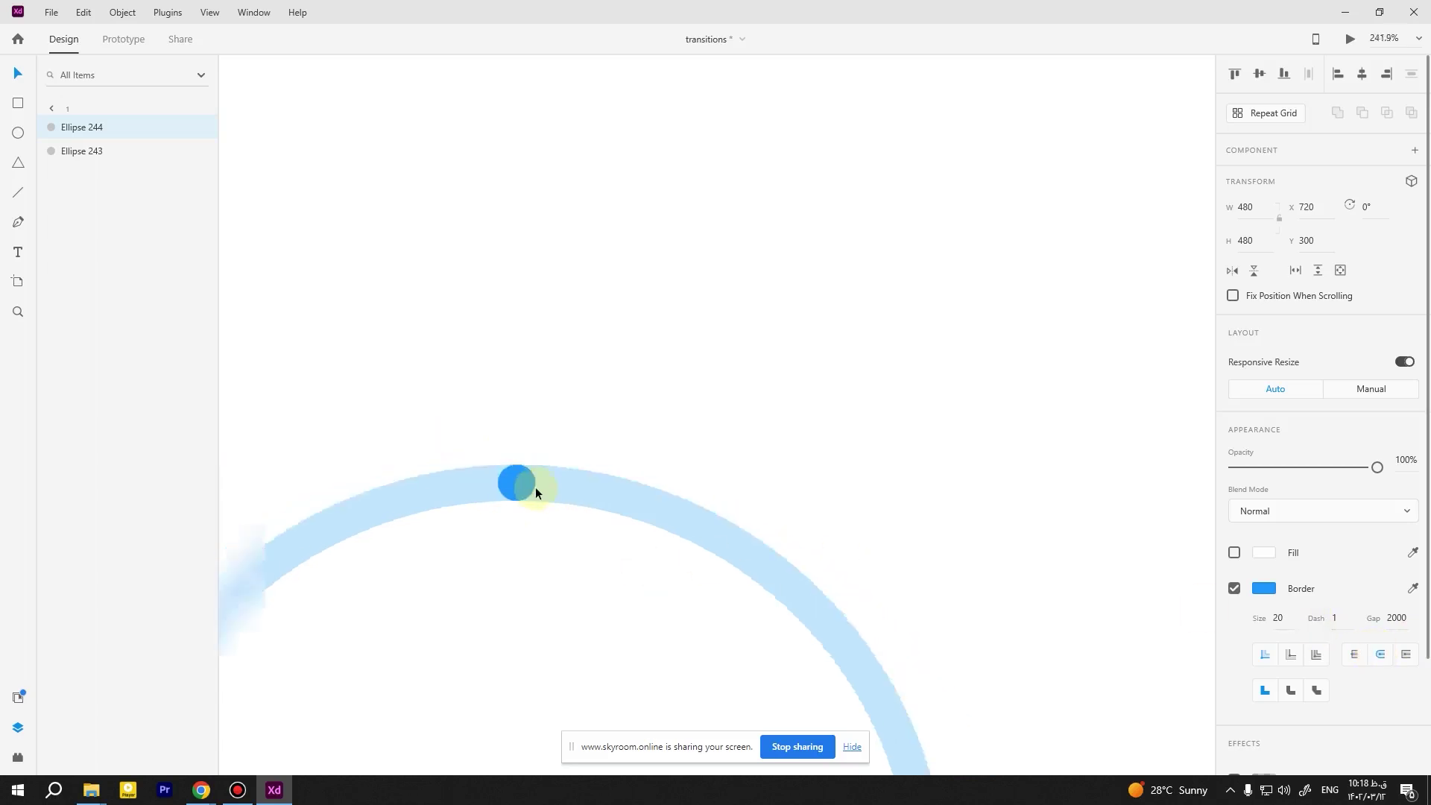
- Duplicate artboard 1 beside the original
{"action": "scroll", "coordinate": [536, 486], "scroll_direction": "down", "scroll_amount": 3}
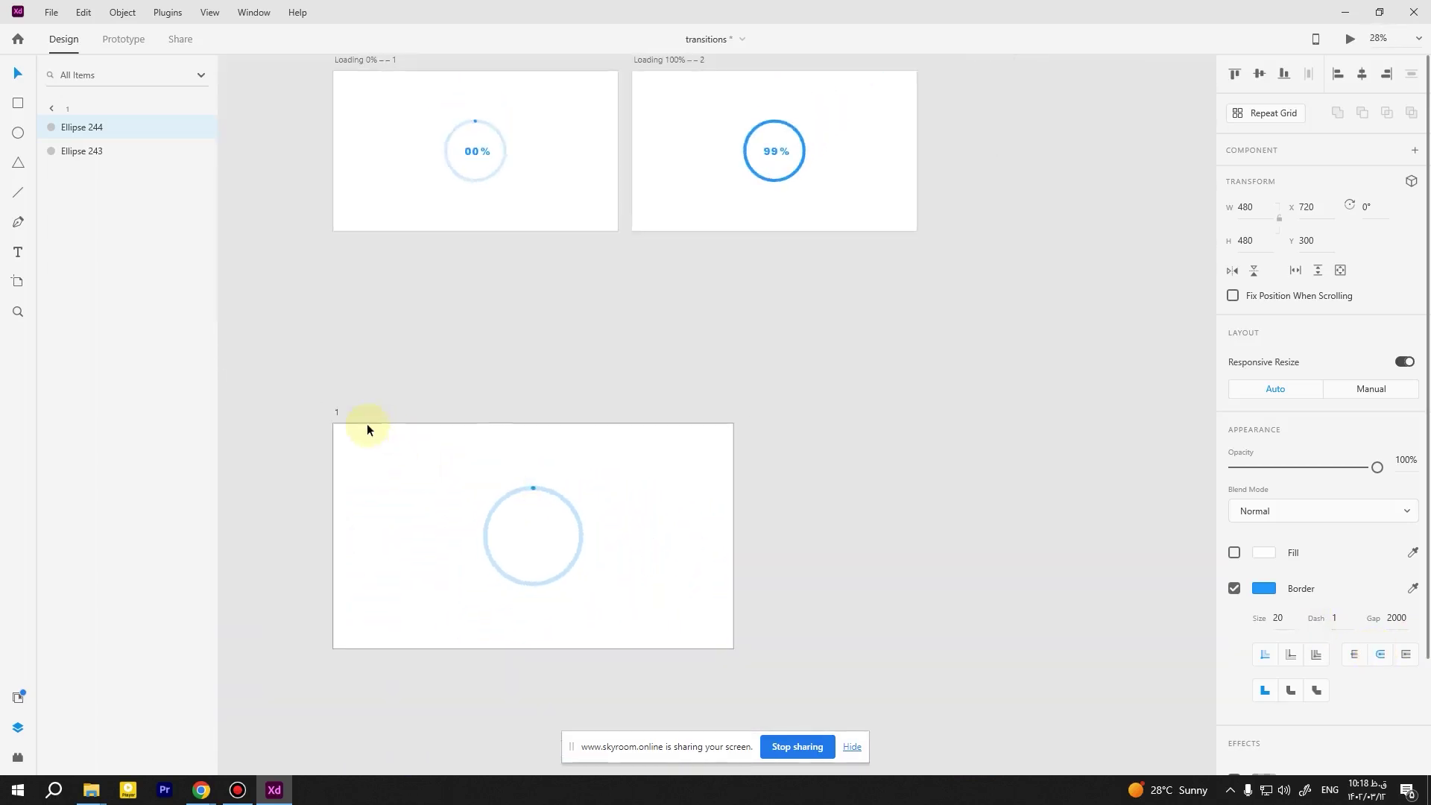
{"action": "left_click", "coordinate": [336, 413]}
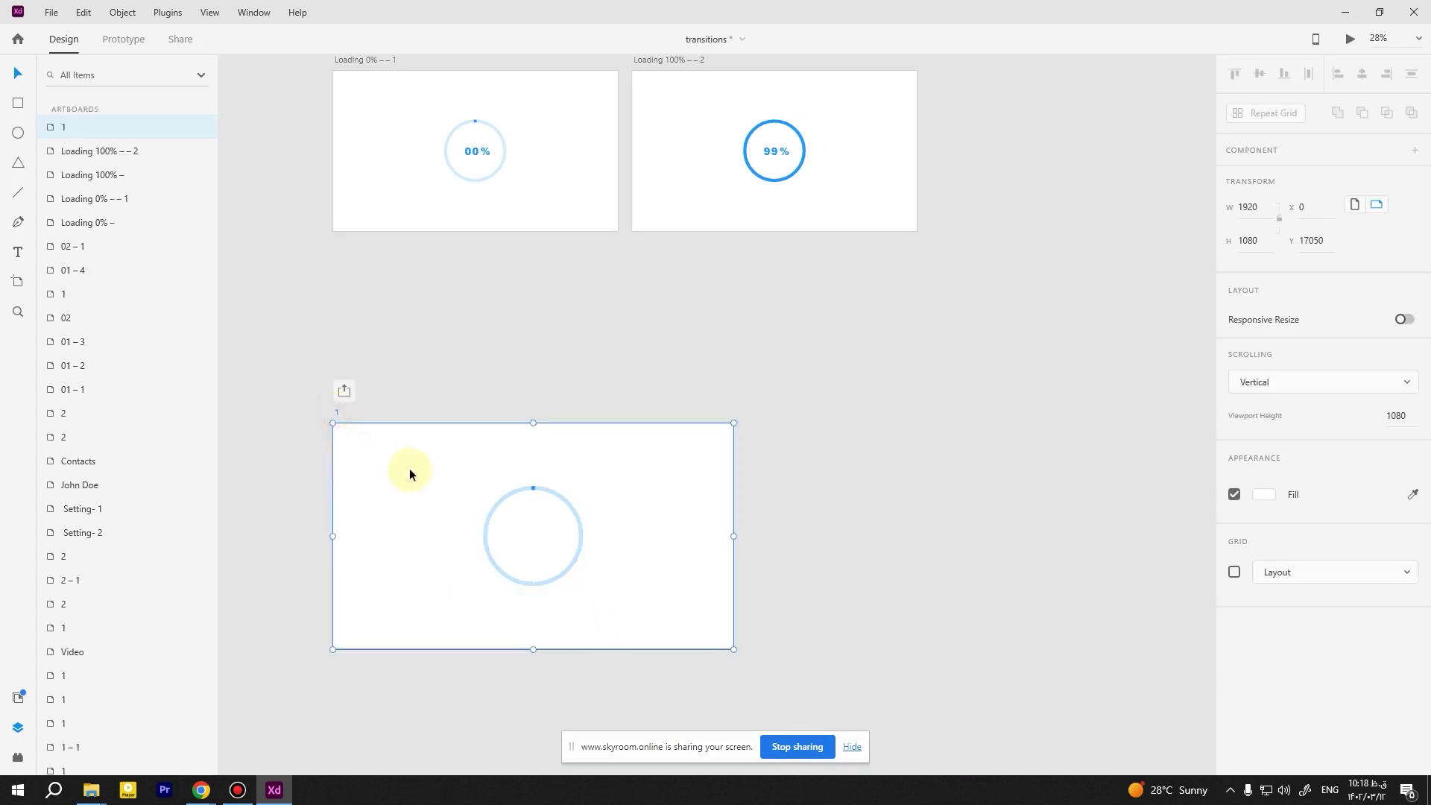
{"action": "key", "text": "ctrl+d"}
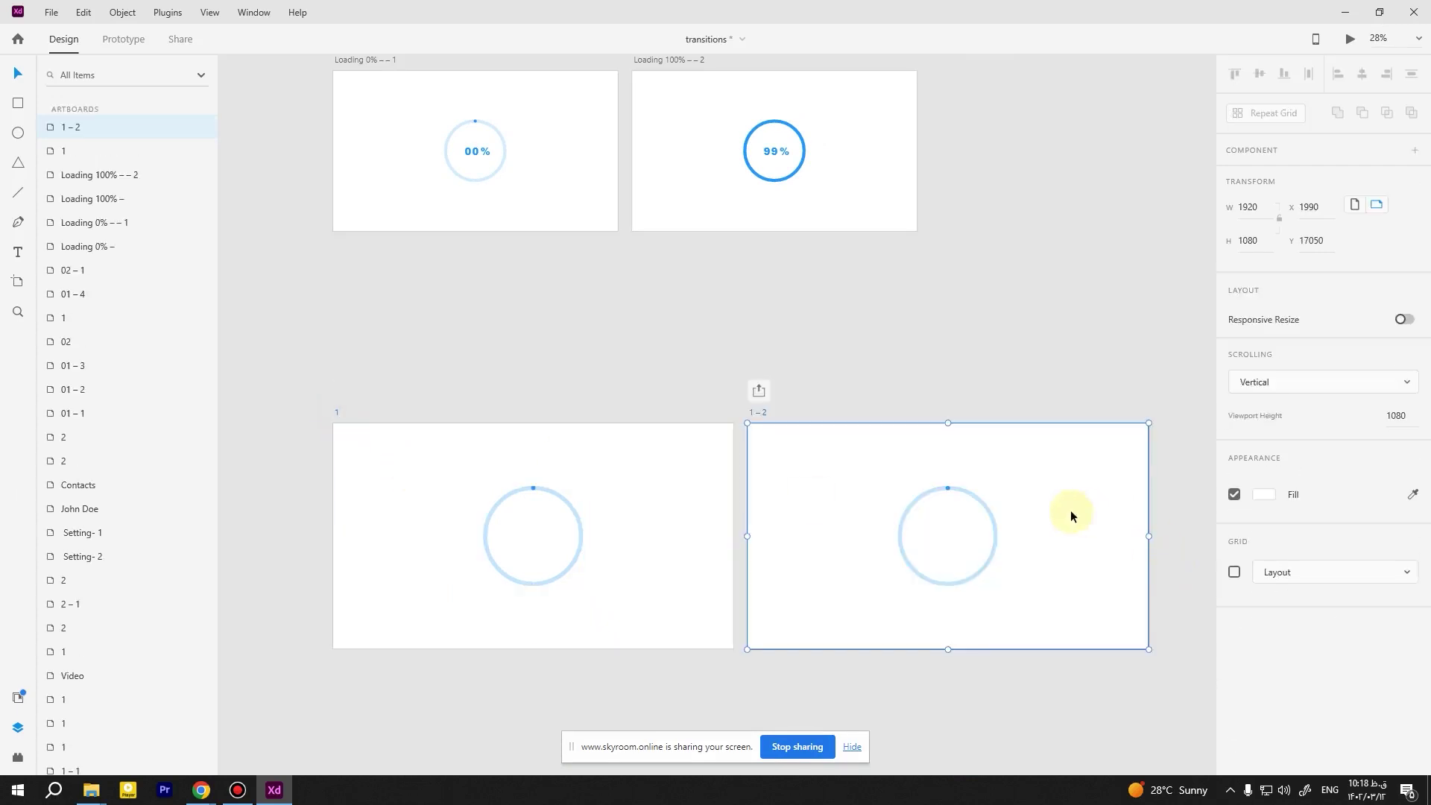
- On artboard 1 – 2, lengthen the blue circle's border dash gradually and set it to 2000 so it closes the ring
{"action": "scroll", "coordinate": [1009, 490], "scroll_direction": "up", "scroll_amount": 4}
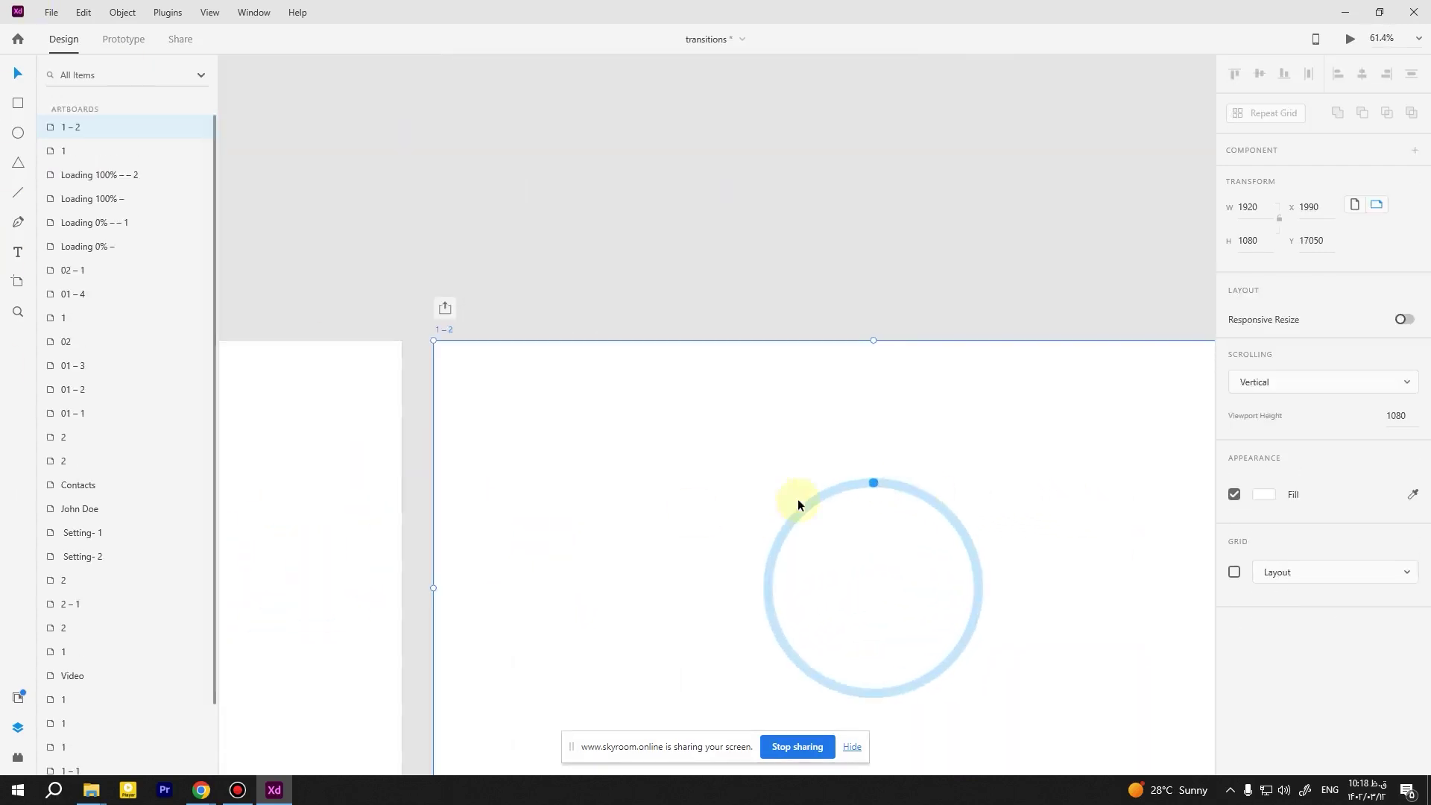
{"action": "left_click", "coordinate": [873, 481]}
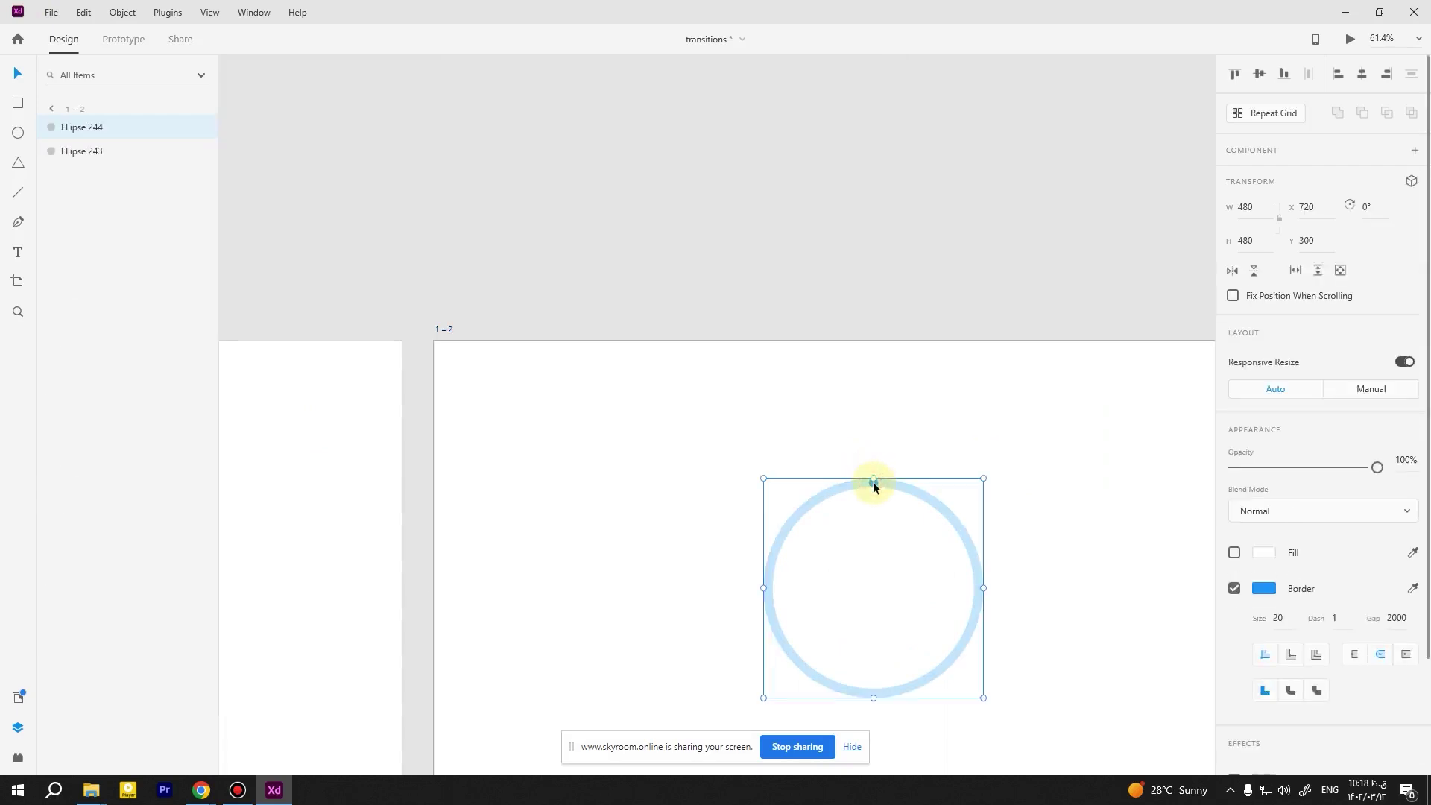
{"action": "left_click", "coordinate": [1335, 619]}
{"action": "type", "text": "11"}
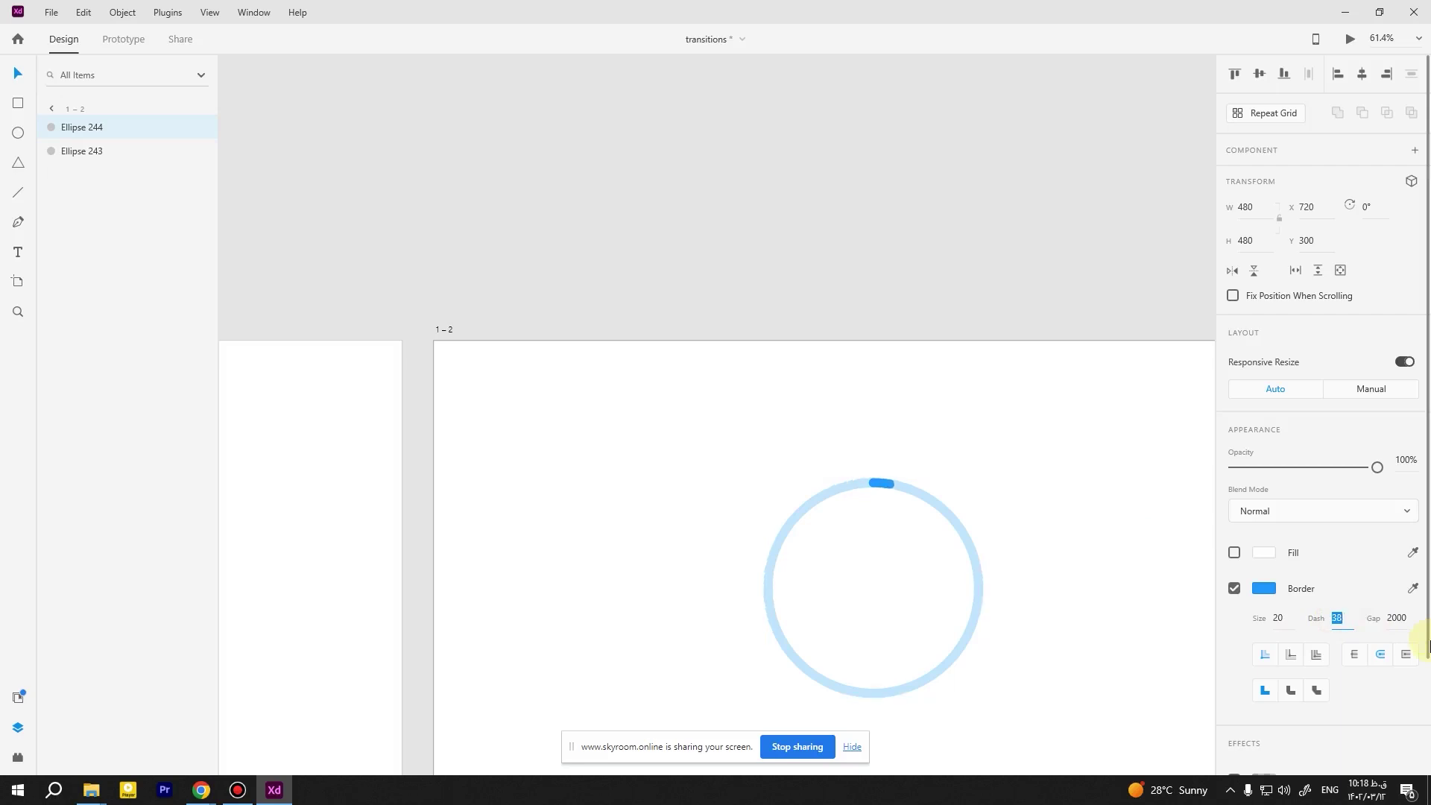
{"action": "key", "text": "Up"}
{"action": "key", "text": "Up"}
{"action": "key", "text": "Up"}
{"action": "key", "text": "Up"}
{"action": "key", "text": "Up"}
{"action": "key", "text": "Up"}
{"action": "key", "text": "Up"}
{"action": "key", "text": "Up"}
{"action": "key", "text": "Up"}
{"action": "key", "text": "Up"}
{"action": "key", "text": "Up"}
{"action": "key", "text": "Up"}
{"action": "key", "text": "Up"}
{"action": "key", "text": "Up"}
{"action": "key", "text": "Up"}
{"action": "key", "text": "Up"}
{"action": "key", "text": "Up"}
{"action": "key", "text": "Up"}
{"action": "key", "text": "Up"}
{"action": "key", "text": "Up"}
{"action": "key", "text": "Up"}
{"action": "key", "text": "Up"}
{"action": "key", "text": "Up"}
{"action": "key", "text": "Up"}
{"action": "key", "text": "Up"}
{"action": "key", "text": "Up"}
{"action": "key", "text": "Up"}
{"action": "key", "text": "Up"}
{"action": "key", "text": "Up"}
{"action": "key", "text": "Up"}
{"action": "key", "text": "Up"}
{"action": "key", "text": "Up"}
{"action": "key", "text": "Up"}
{"action": "key", "text": "Up"}
{"action": "key", "text": "Up"}
{"action": "key", "text": "Up"}
{"action": "key", "text": "Up"}
{"action": "key", "text": "Up"}
{"action": "key", "text": "Up"}
{"action": "key", "text": "Up"}
{"action": "key", "text": "Up"}
{"action": "key", "text": "Up"}
{"action": "key", "text": "Up"}
{"action": "key", "text": "Up"}
{"action": "key", "text": "Up"}
{"action": "key", "text": "Up"}
{"action": "key", "text": "Up"}
{"action": "key", "text": "Up"}
{"action": "key", "text": "Up"}
{"action": "key", "text": "Up"}
{"action": "key", "text": "Up"}
{"action": "key", "text": "Up"}
{"action": "key", "text": "Up"}
{"action": "key", "text": "Up"}
{"action": "key", "text": "Up"}
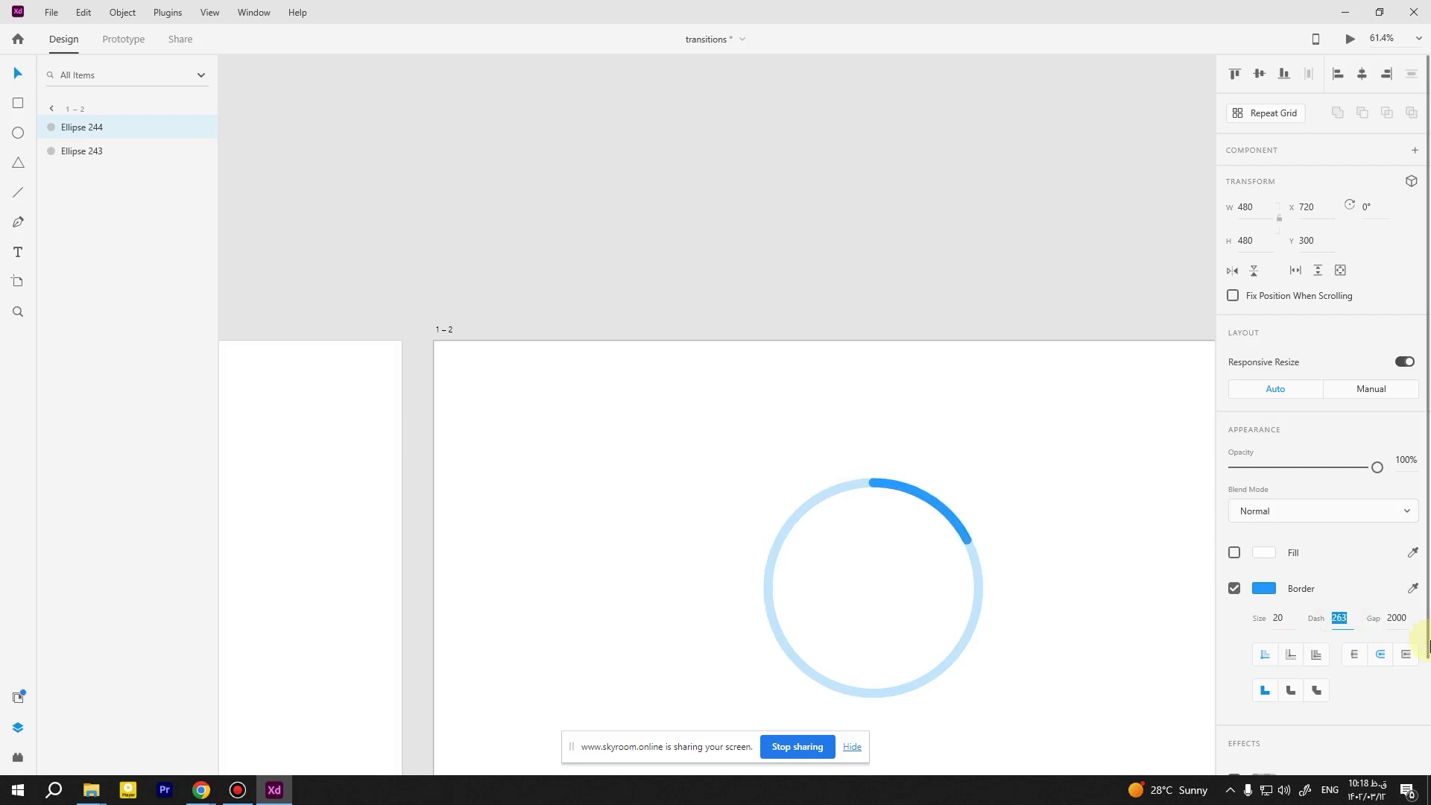
{"action": "key", "text": "Up"}
{"action": "key", "text": "Up"}
{"action": "key", "text": "Up"}
{"action": "key", "text": "Up"}
{"action": "key", "text": "Up"}
{"action": "key", "text": "Up"}
{"action": "key", "text": "Up"}
{"action": "key", "text": "Up"}
{"action": "key", "text": "Up"}
{"action": "key", "text": "Up"}
{"action": "key", "text": "Up"}
{"action": "key", "text": "Up"}
{"action": "key", "text": "Up"}
{"action": "key", "text": "Up"}
{"action": "key", "text": "Up"}
{"action": "key", "text": "Up"}
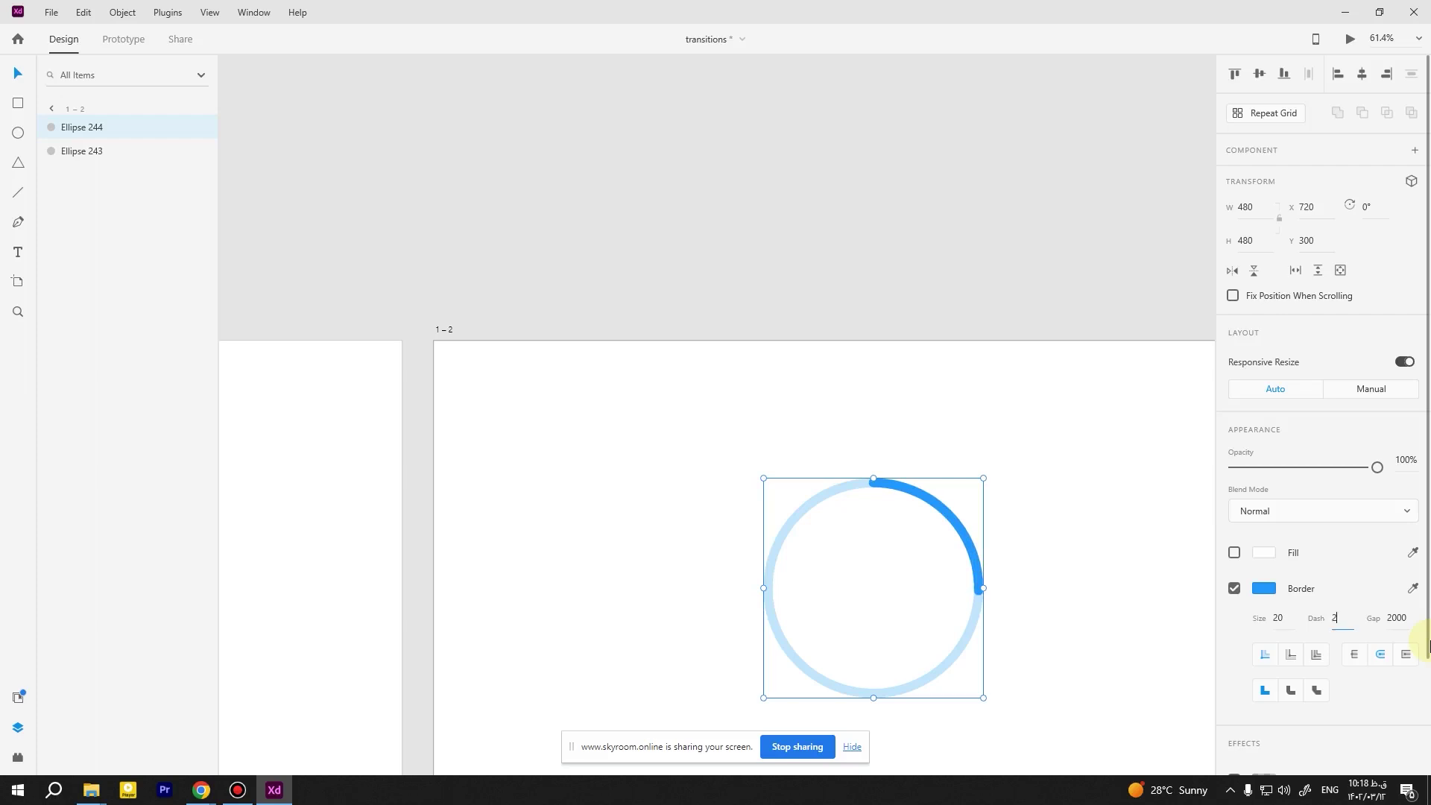
{"action": "key", "text": "Return"}
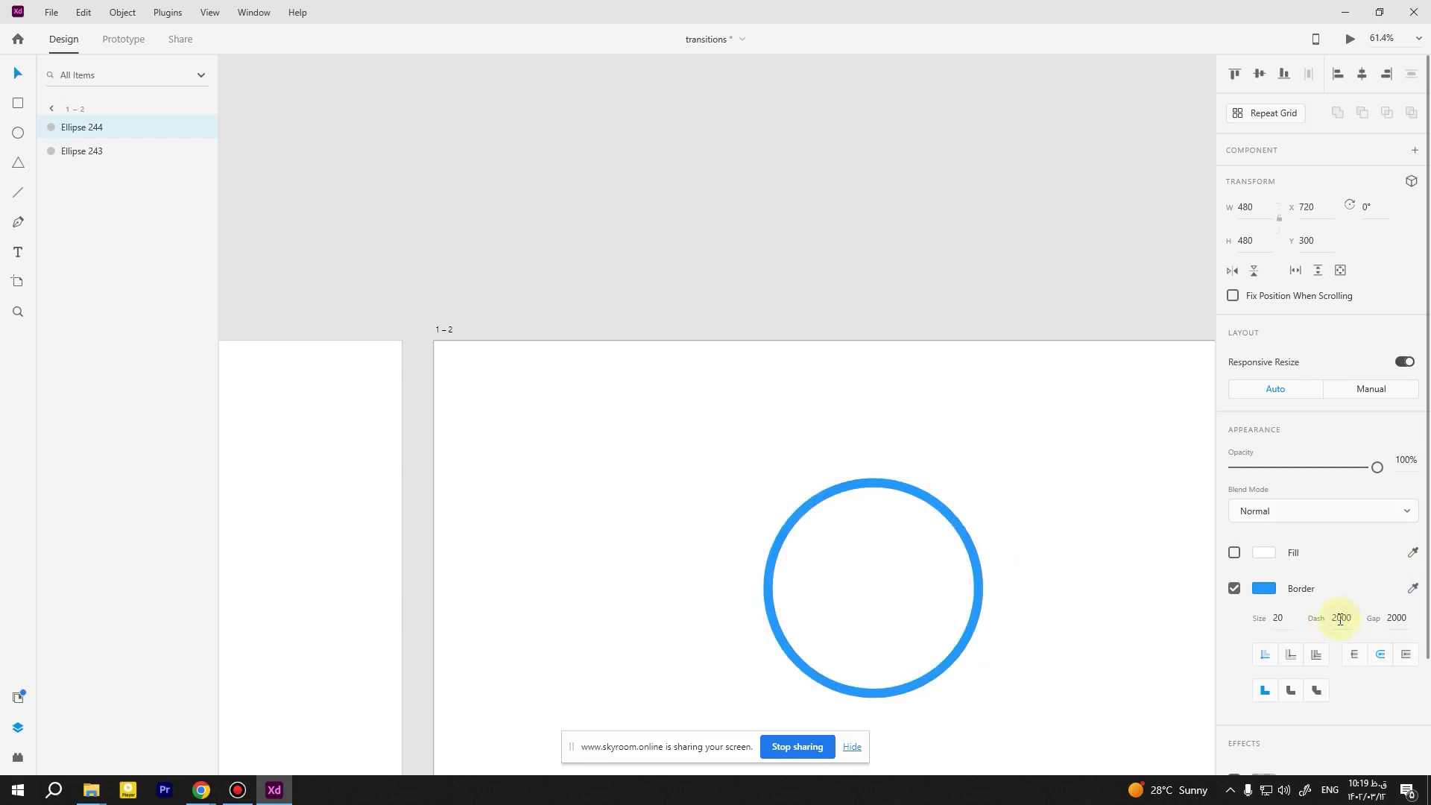
{"action": "left_click", "coordinate": [1016, 556]}
- Compare the border dash and gap settings of the blue circles on artboards 1 and 1 – 2
{"action": "scroll", "coordinate": [327, 559], "scroll_direction": "down", "scroll_amount": 1, "text": "ctrl"}
{"action": "scroll", "coordinate": [327, 553], "scroll_direction": "down", "scroll_amount": 5}
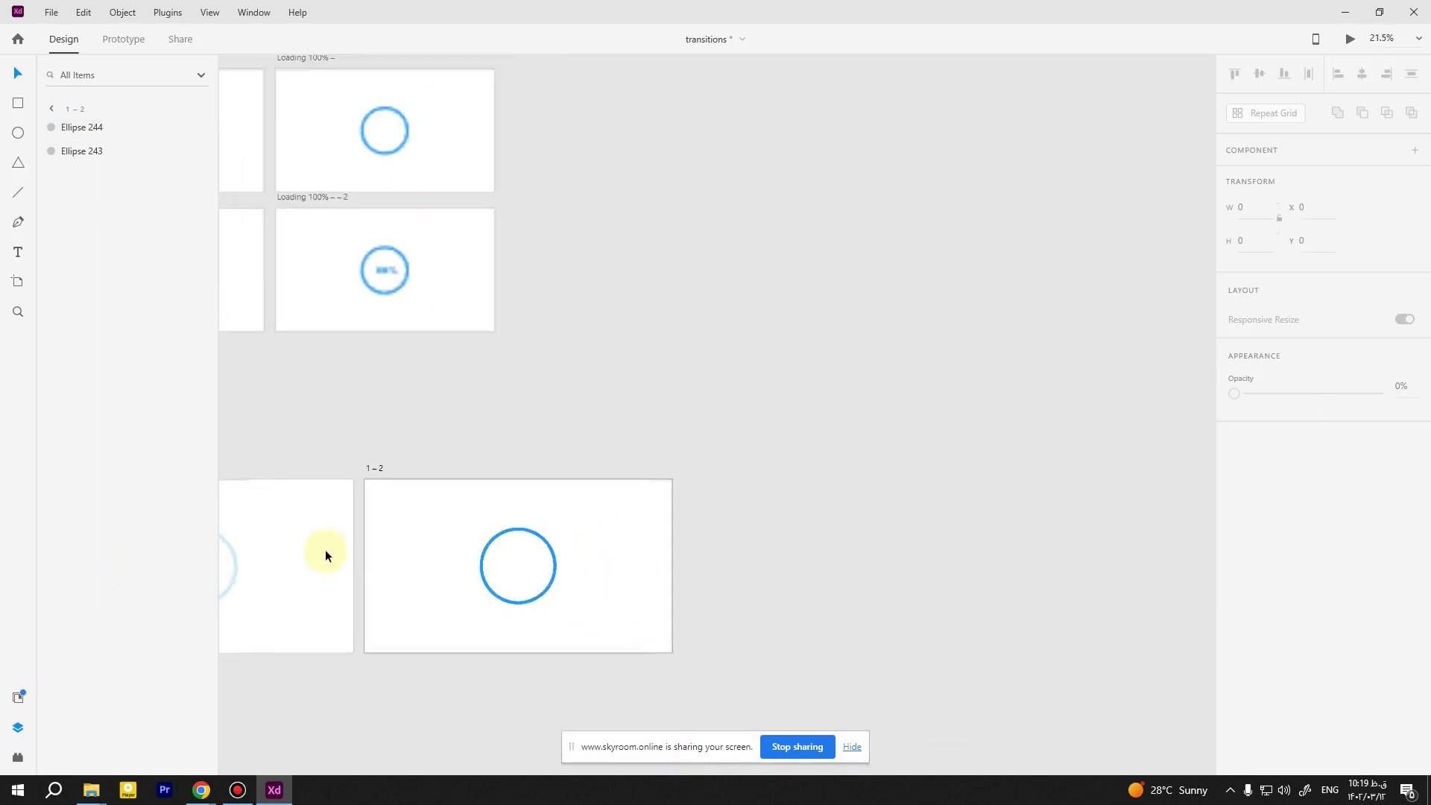
{"action": "scroll", "coordinate": [384, 563], "scroll_direction": "left", "scroll_amount": 3}
{"action": "left_click", "coordinate": [459, 492]}
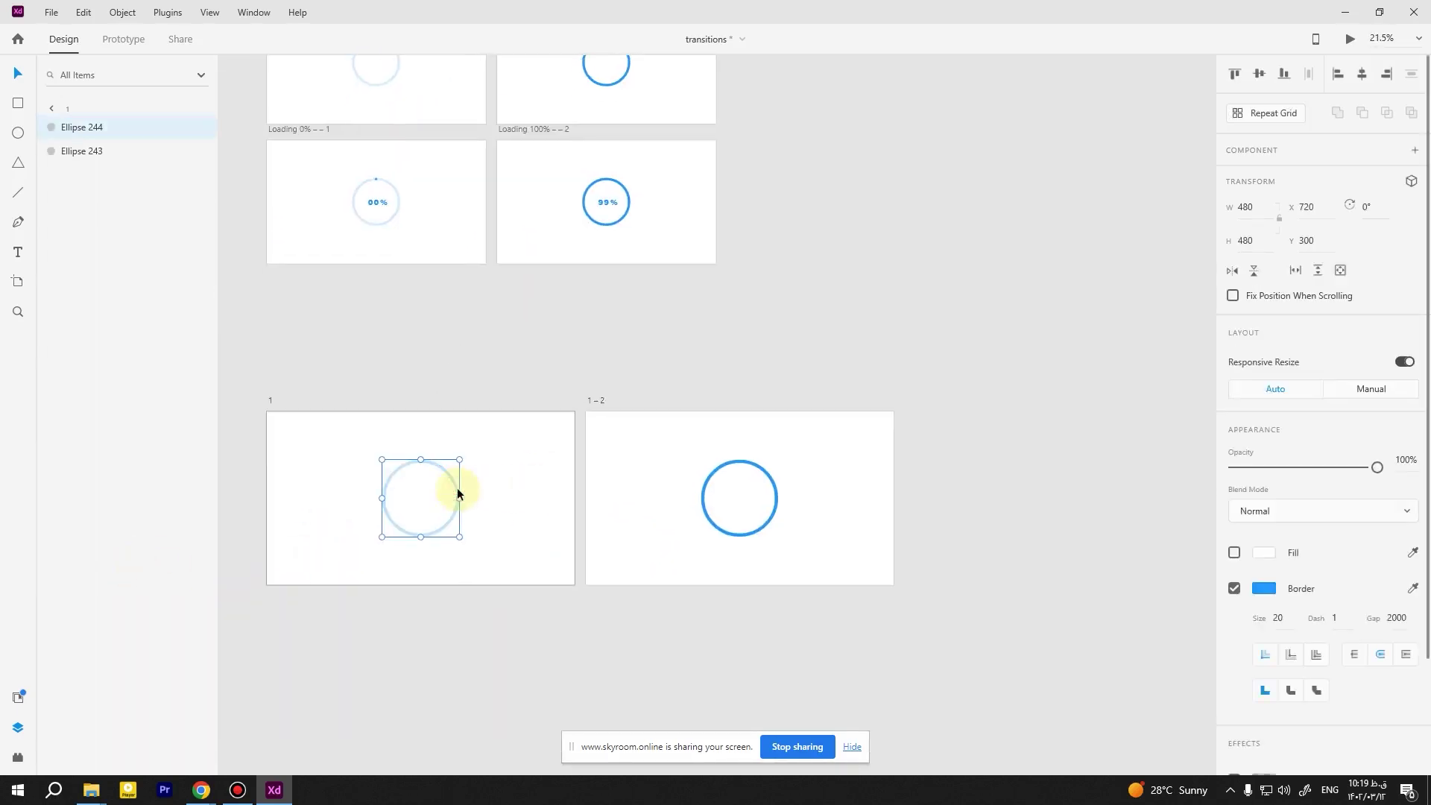
{"action": "left_click", "coordinate": [710, 517]}
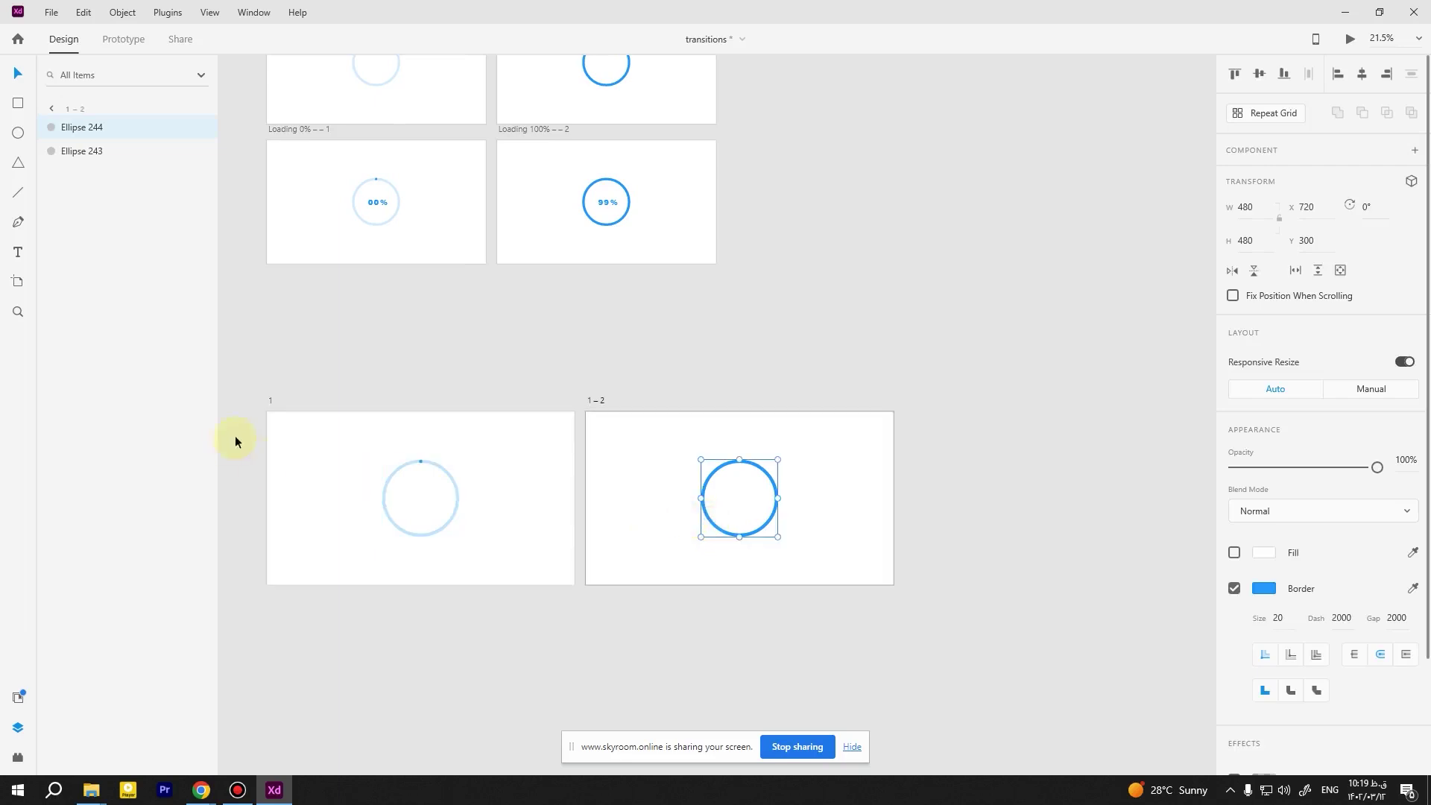
- Link artboard 1 to artboard 1 – 2 as a prototype interaction with the Time trigger
{"action": "left_click", "coordinate": [273, 403]}
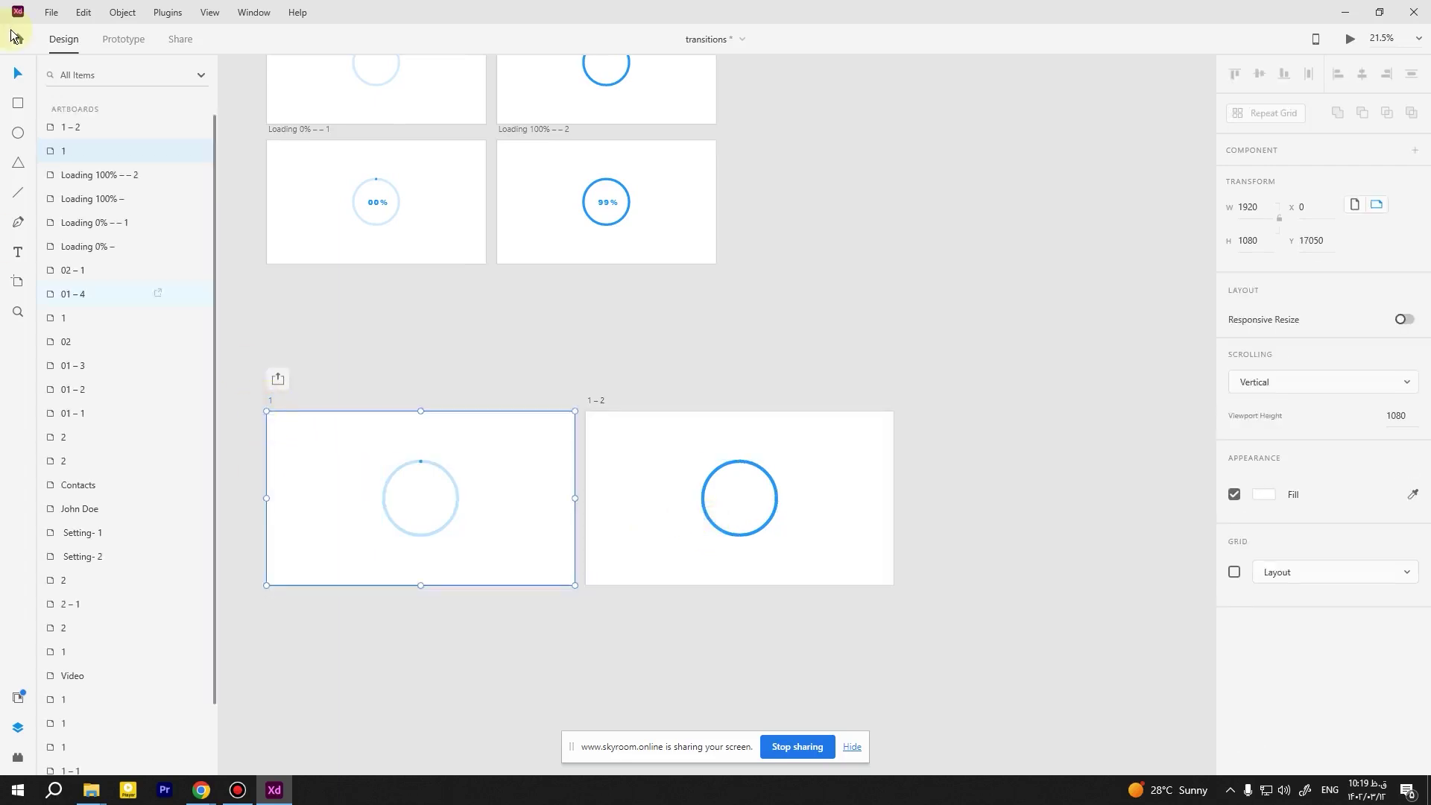
{"action": "left_click", "coordinate": [112, 41]}
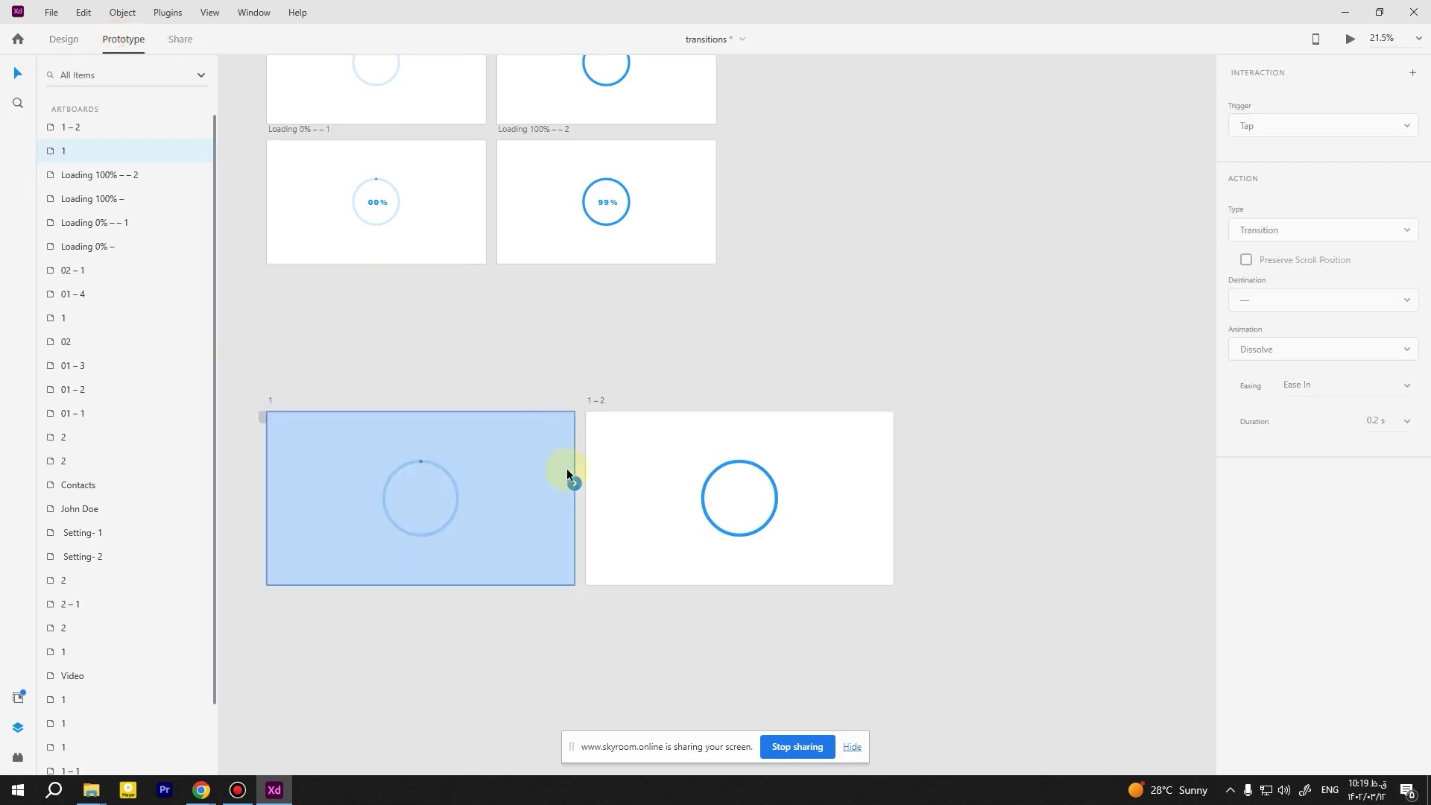
{"action": "left_click_drag", "start_coordinate": [574, 485], "coordinate": [622, 467]}
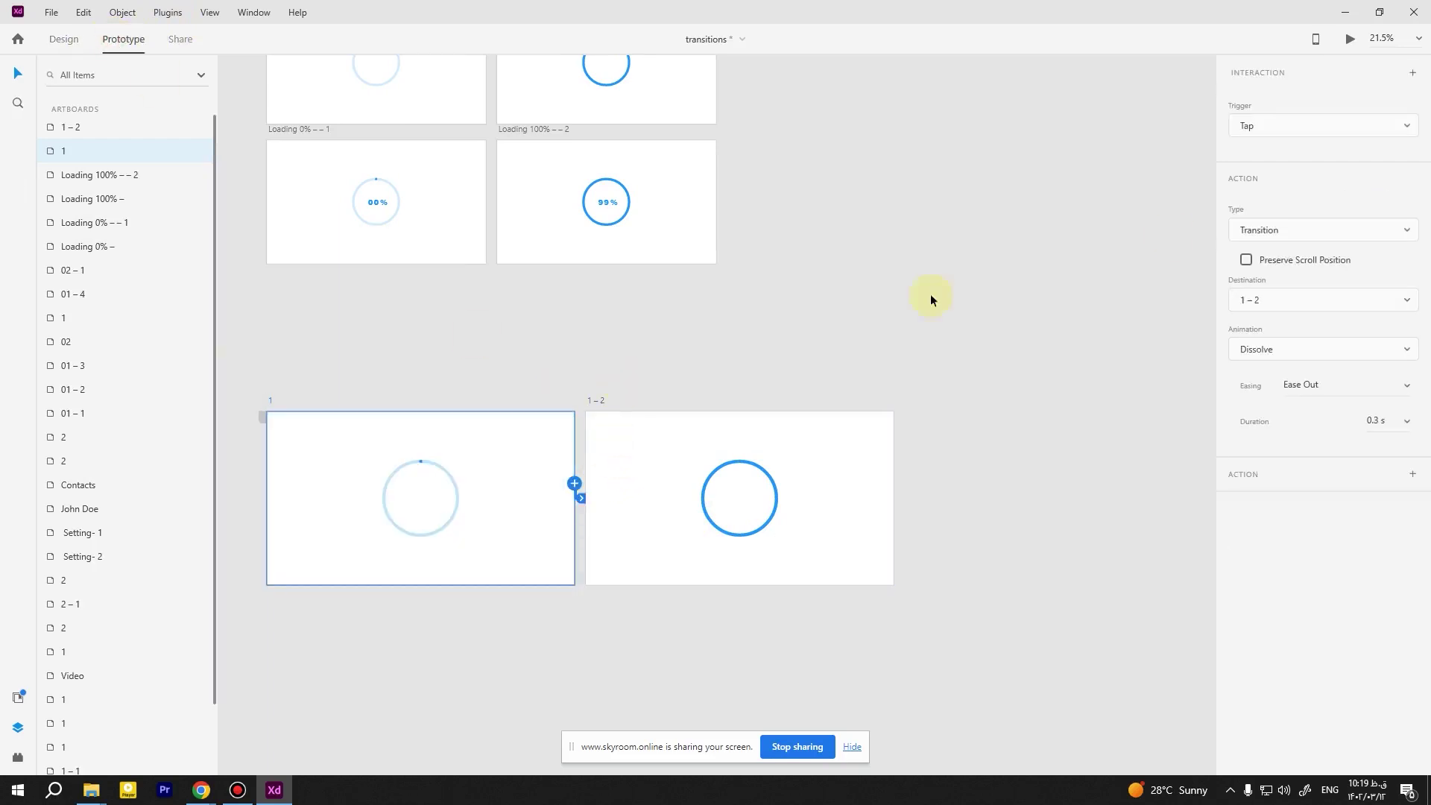
{"action": "left_click", "coordinate": [1263, 128]}
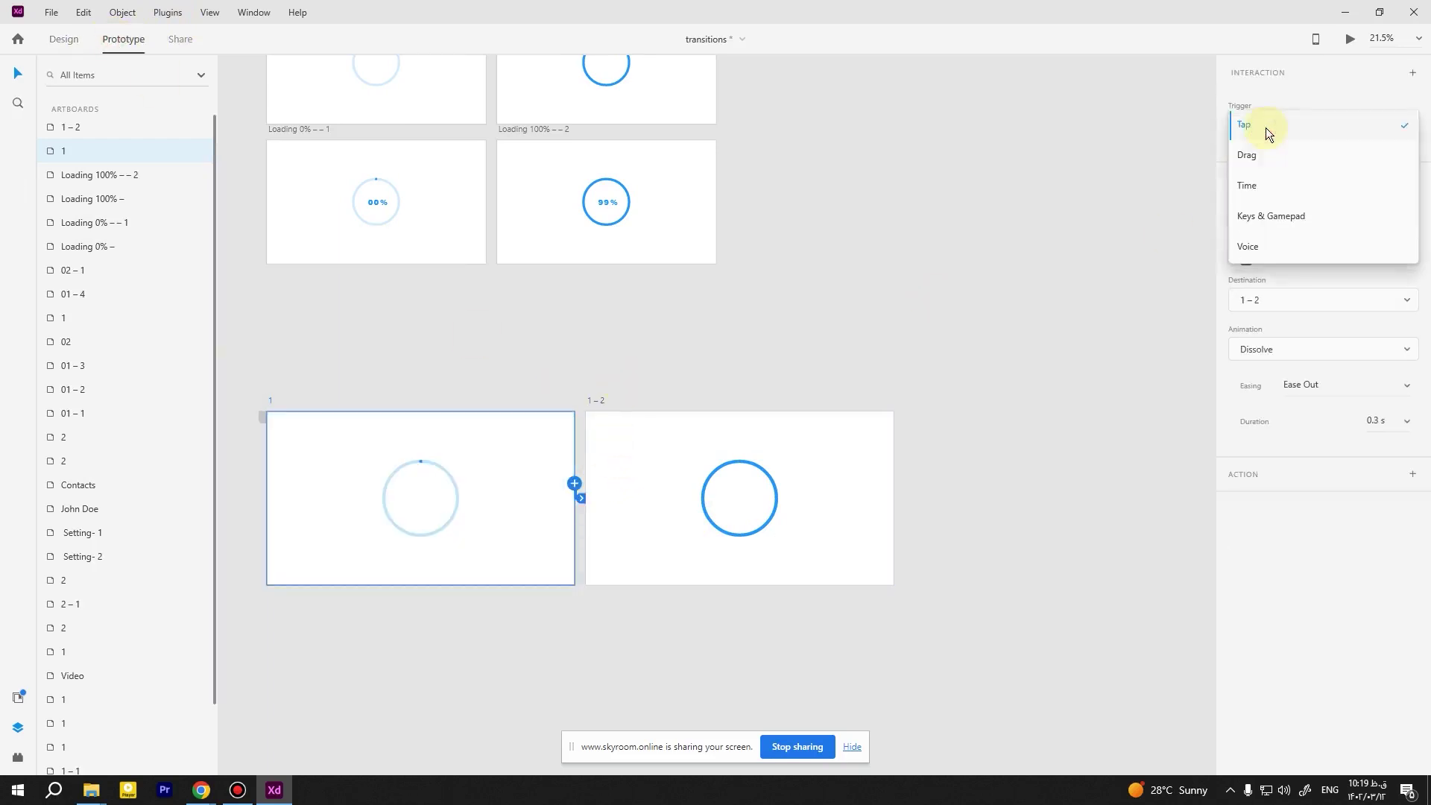
{"action": "left_click", "coordinate": [1259, 190]}
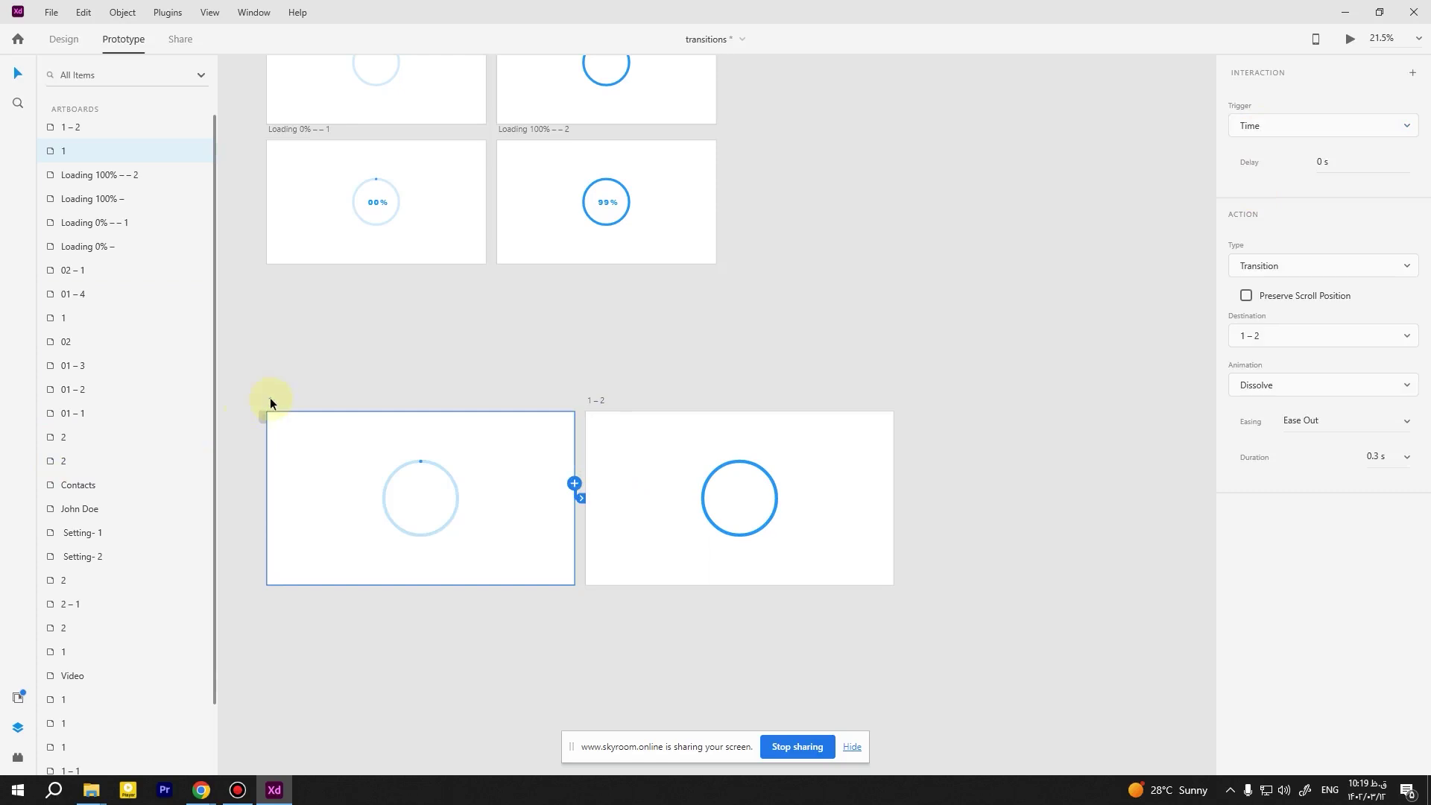
- Preview the timed transition from artboard 1 twice, closing the preview each time
{"action": "left_click", "coordinate": [1350, 40]}
{"action": "left_click", "coordinate": [1408, 31]}
{"action": "left_click", "coordinate": [279, 440]}
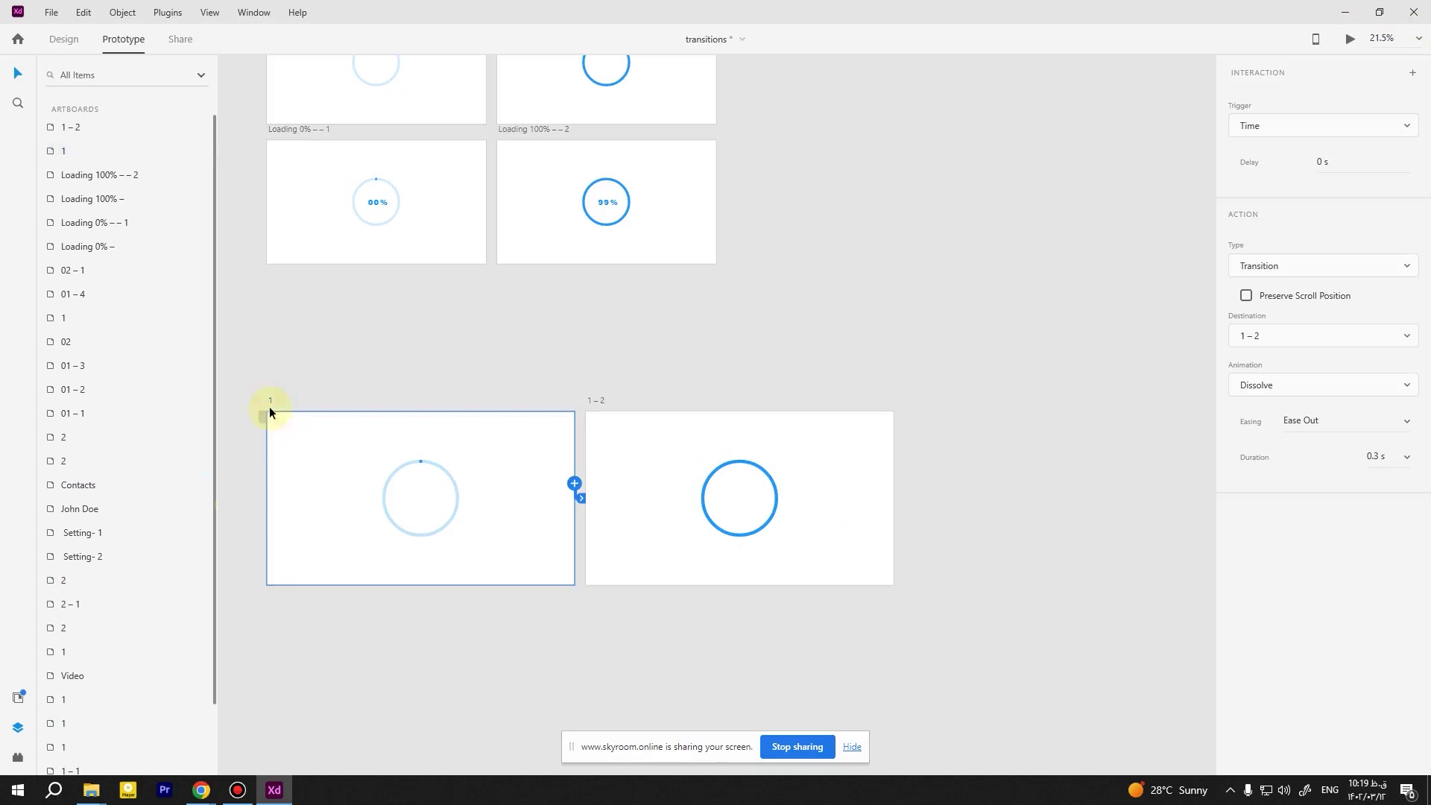
{"action": "left_click", "coordinate": [270, 406]}
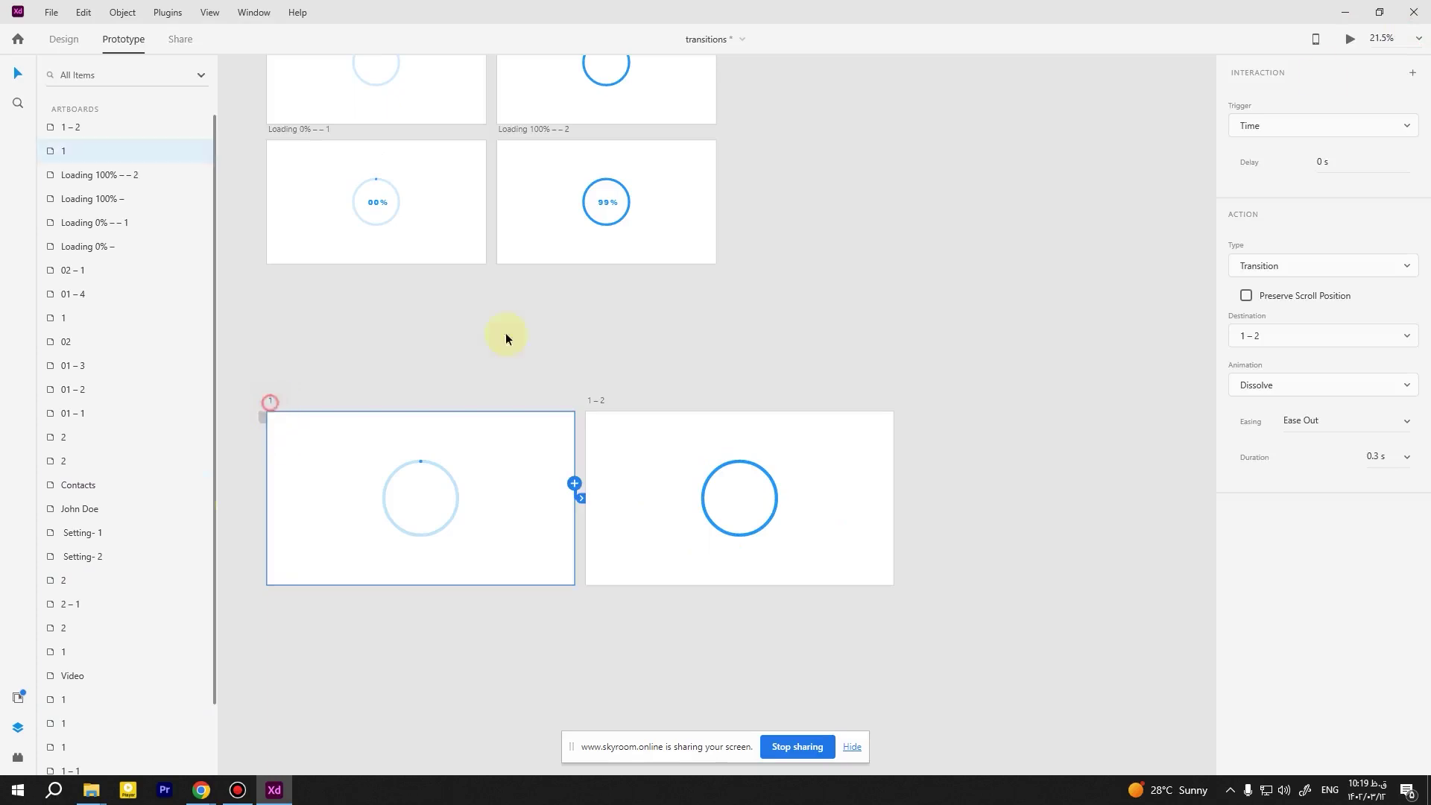
{"action": "left_click", "coordinate": [1350, 41]}
{"action": "left_click", "coordinate": [1409, 29]}
- Set the transition's duration to 4 s and its trigger delay to 2 s
{"action": "left_click", "coordinate": [1374, 456]}
{"action": "type", "text": "4"}
{"action": "left_click", "coordinate": [1325, 163]}
{"action": "type", "text": "2"}
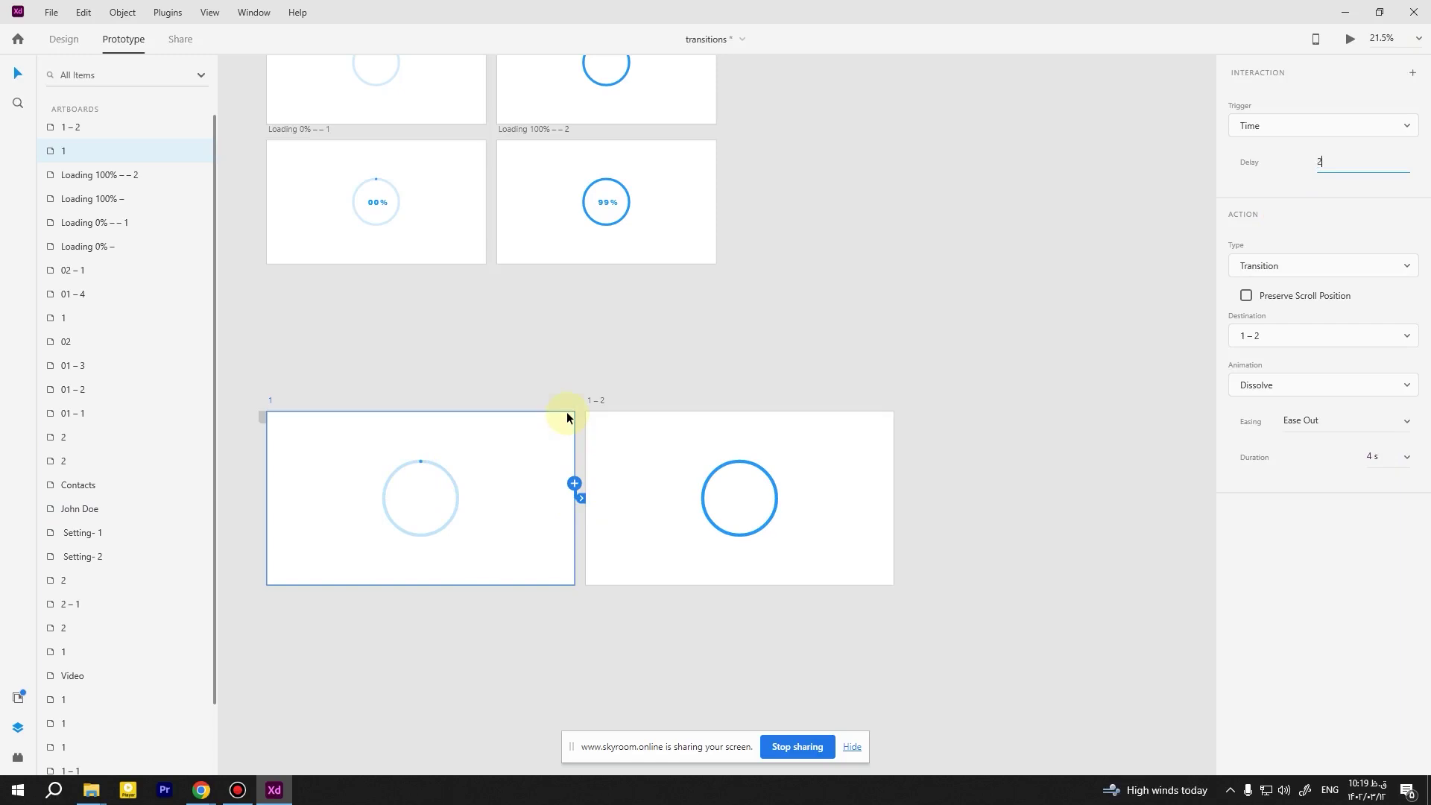
{"action": "key", "text": "Return"}
- Change artboard 1's interaction to Auto-Animate with easing set to None
{"action": "left_click", "coordinate": [273, 402]}
{"action": "left_click", "coordinate": [518, 445]}
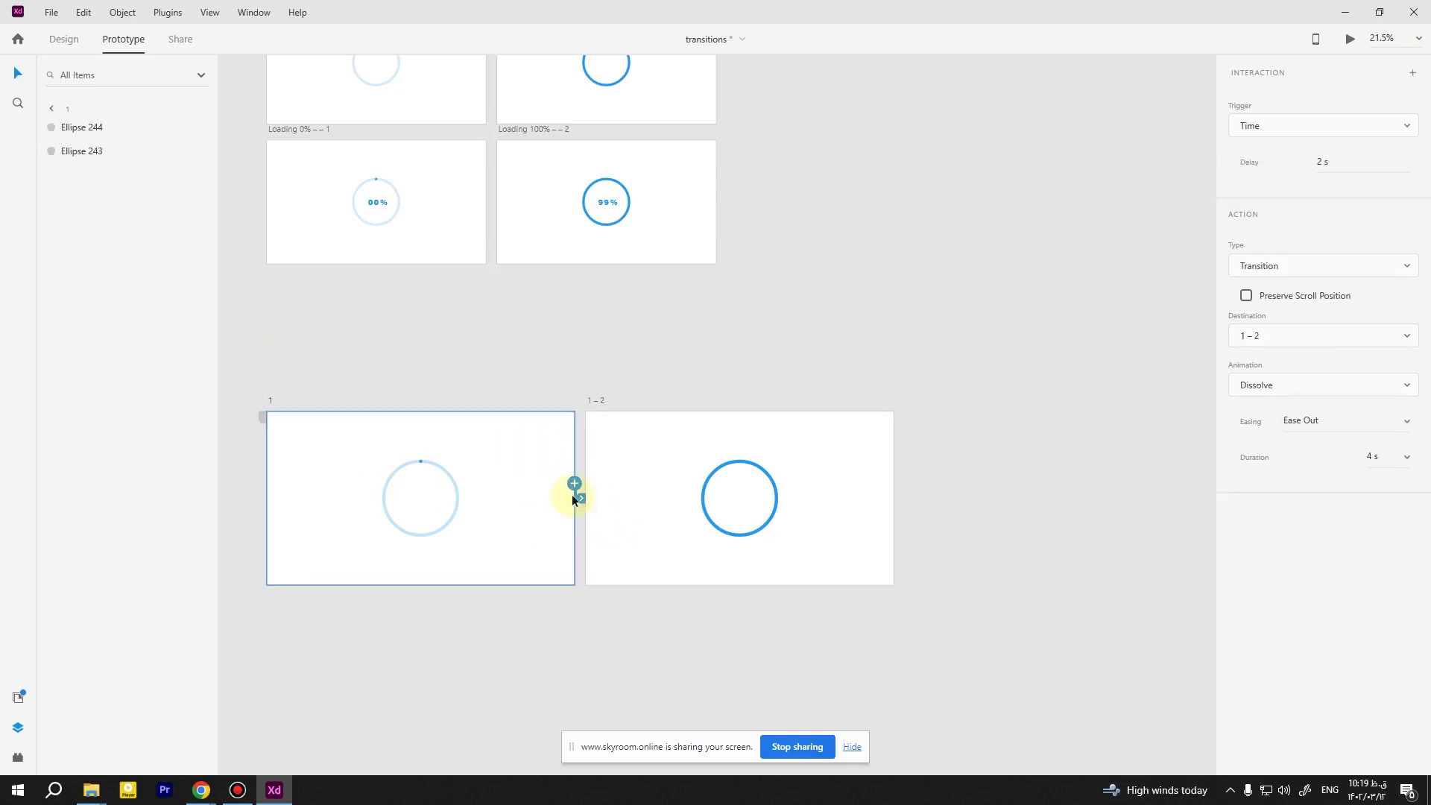
{"action": "left_click", "coordinate": [1306, 263]}
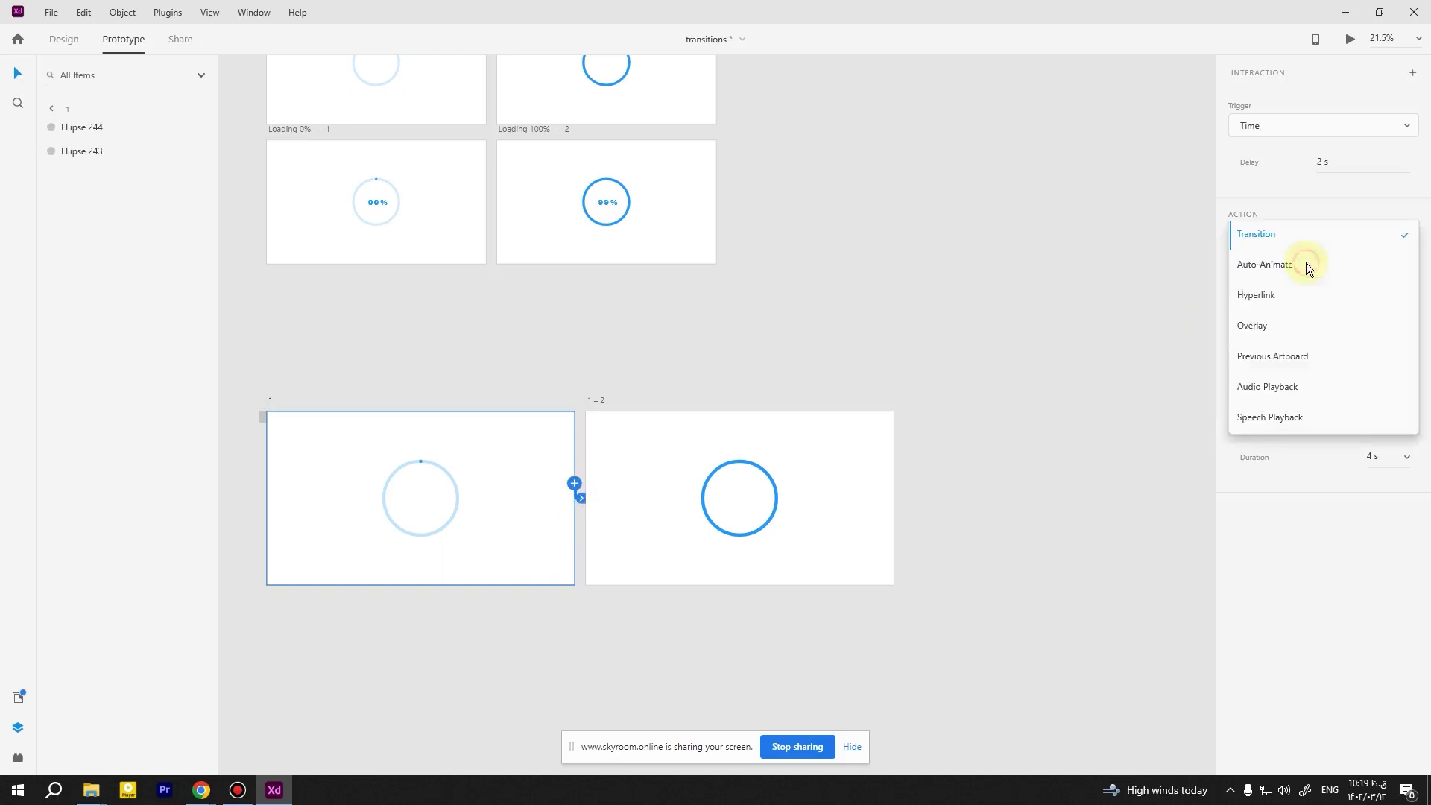
{"action": "left_click", "coordinate": [1298, 265]}
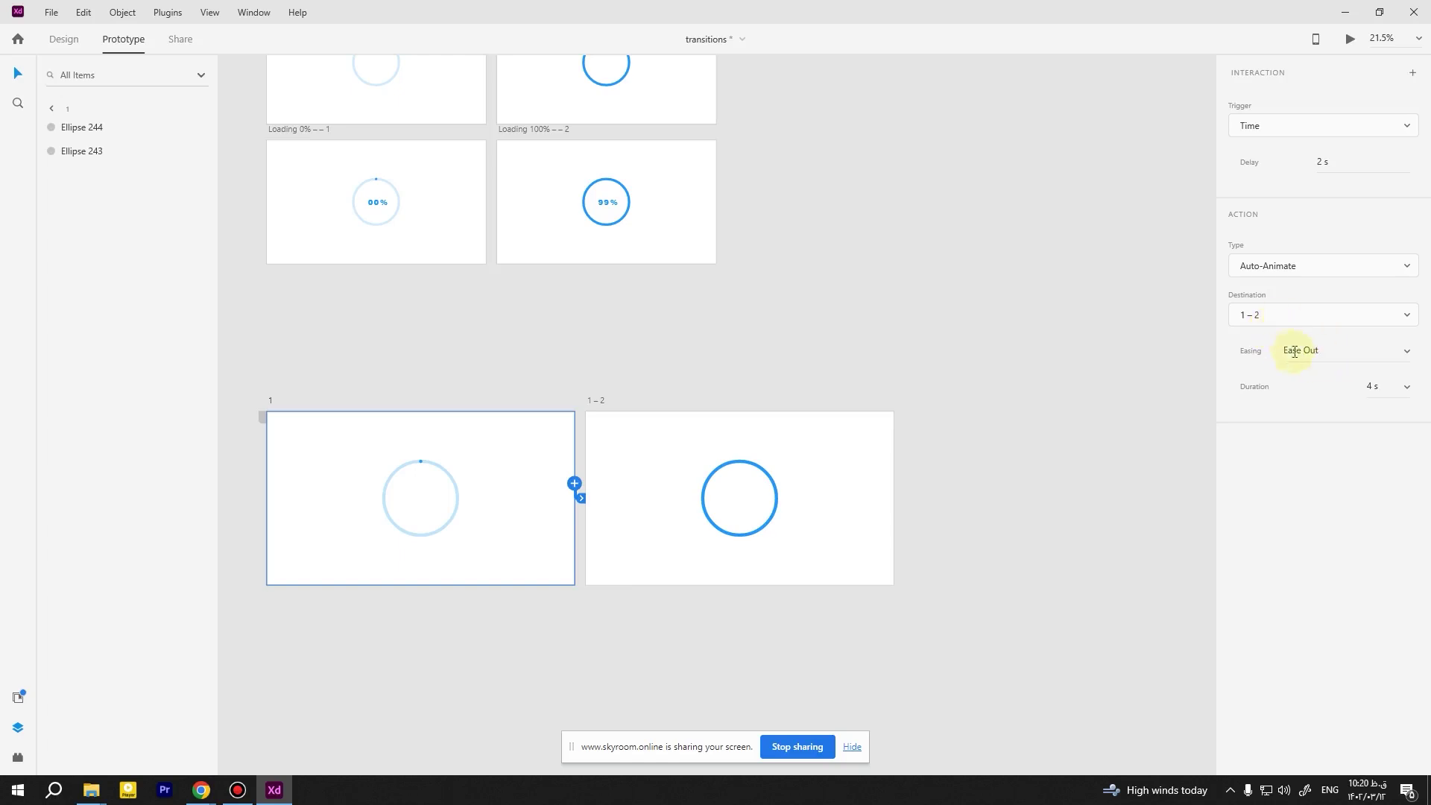
{"action": "left_click", "coordinate": [1409, 352]}
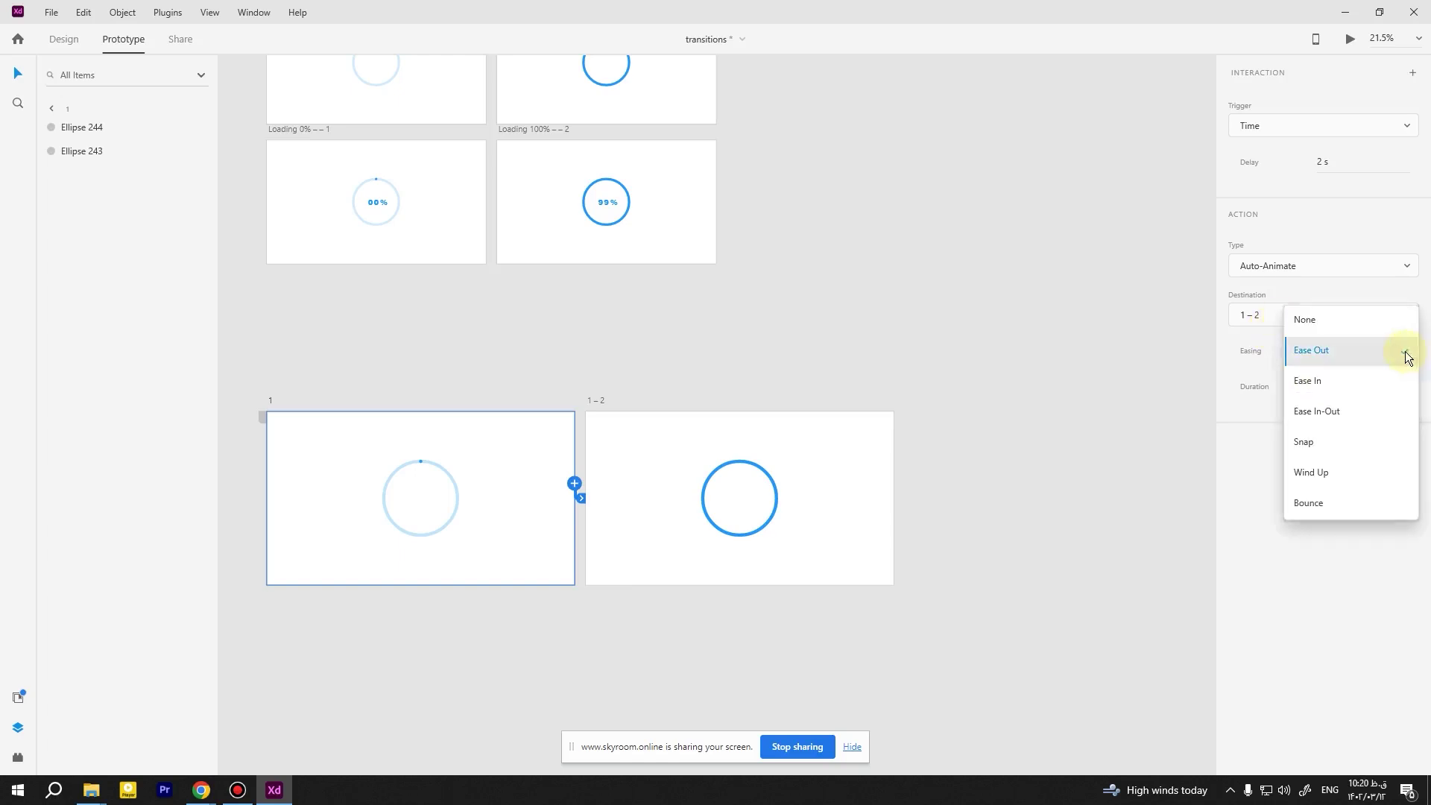
{"action": "left_click", "coordinate": [1336, 322]}
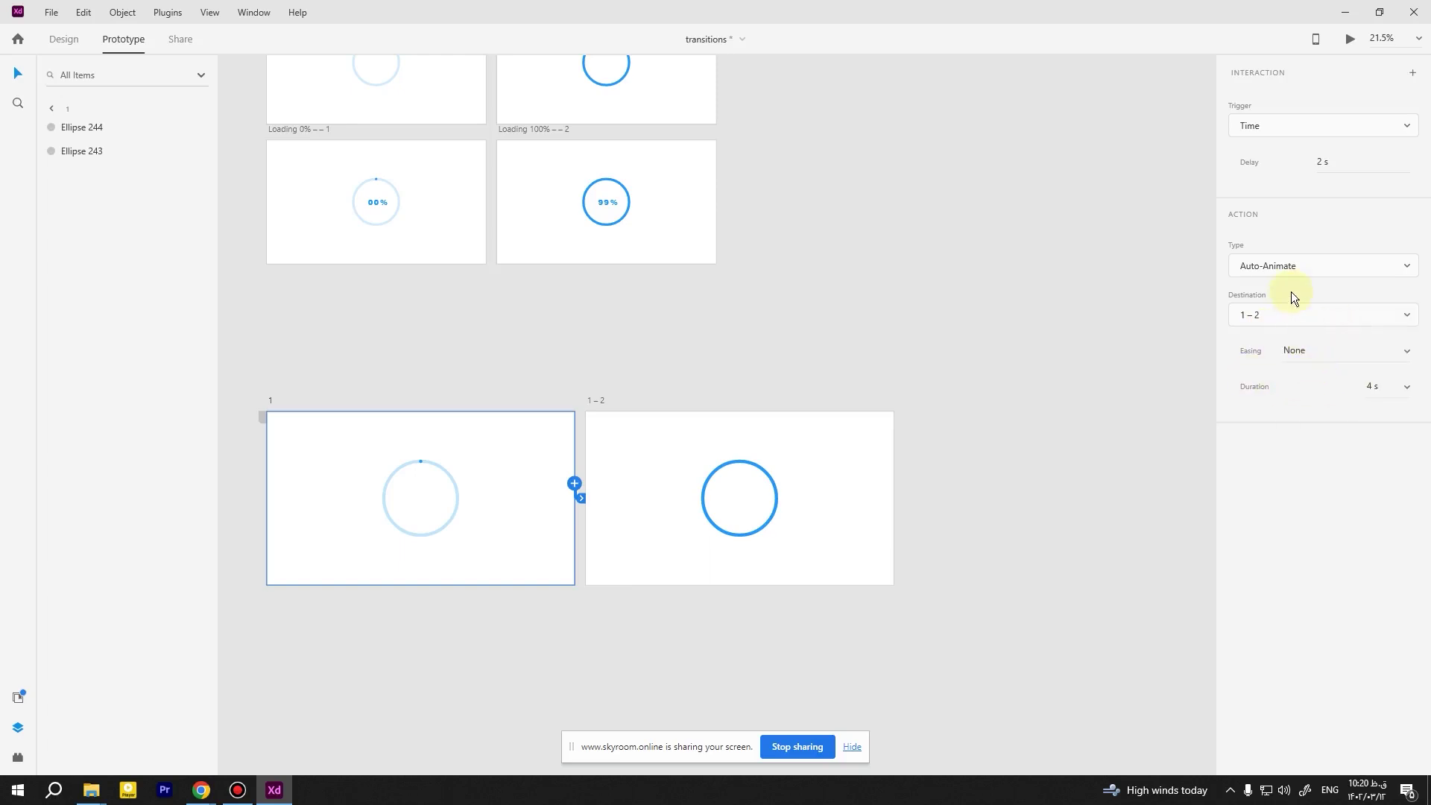
- Preview the auto-animated loading ring from artboard 1
{"action": "left_click", "coordinate": [1350, 39]}
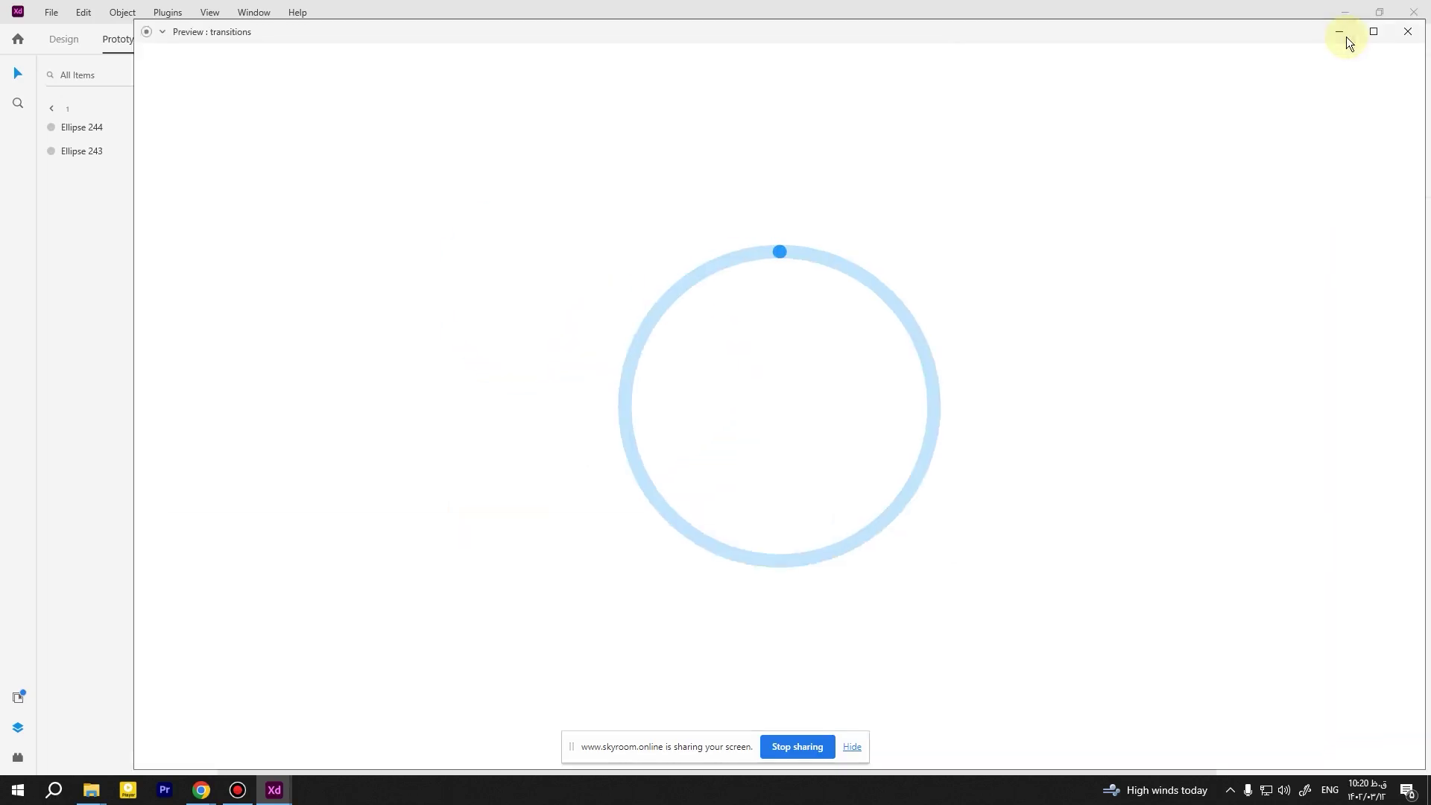